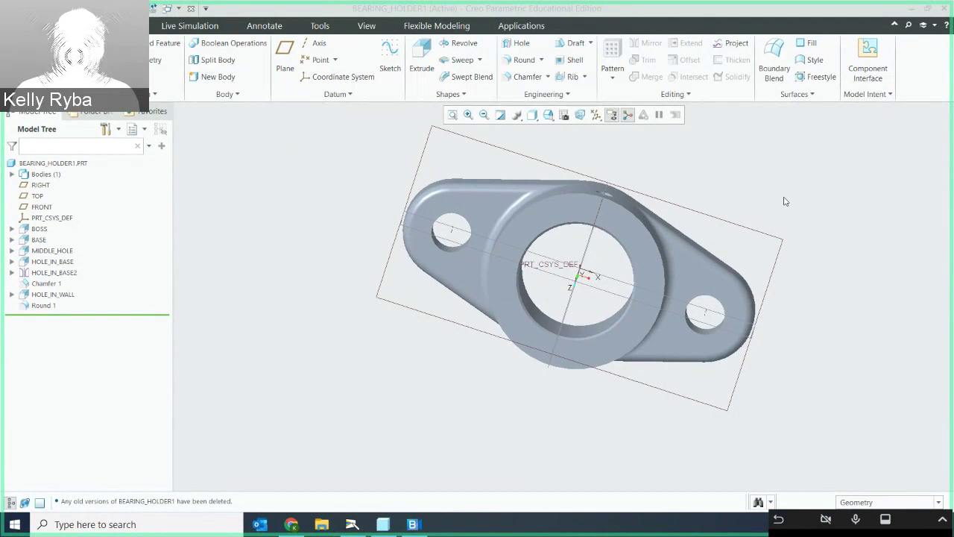
Step: Examine the problem 4.8 bearing_holder statement and dimensioned drawing in the document camera window, and return to Creo Parametric
{"action": "mouse_move", "coordinate": [784, 201]}
{"action": "middle_mouse_down"}
{"action": "mouse_move", "coordinate": [749, 206]}
{"action": "mouse_move", "coordinate": [770, 217]}
{"action": "mouse_move", "coordinate": [802, 161]}
{"action": "mouse_move", "coordinate": [790, 207]}
{"action": "mouse_move", "coordinate": [773, 194]}
{"action": "mouse_move", "coordinate": [783, 207]}
{"action": "middle_mouse_up"}
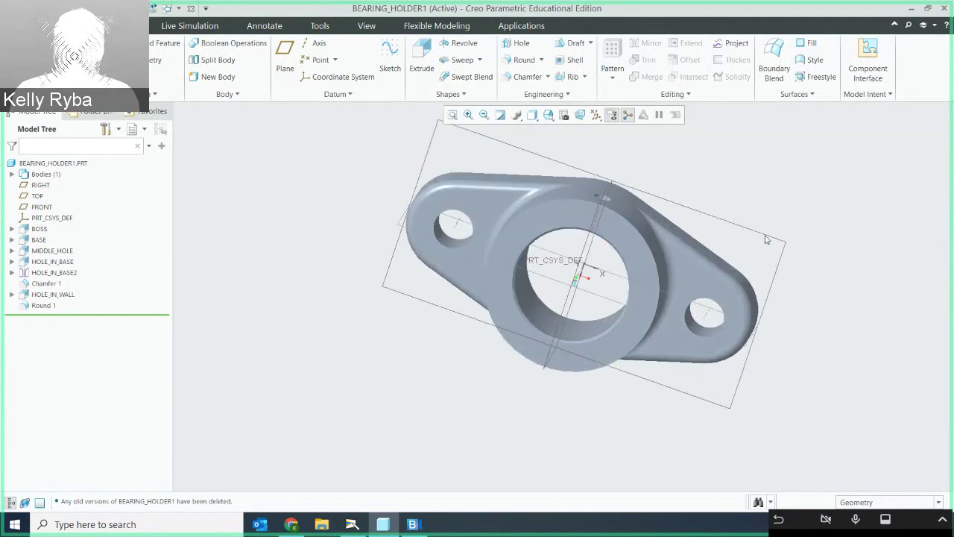
{"action": "left_click", "coordinate": [352, 524]}
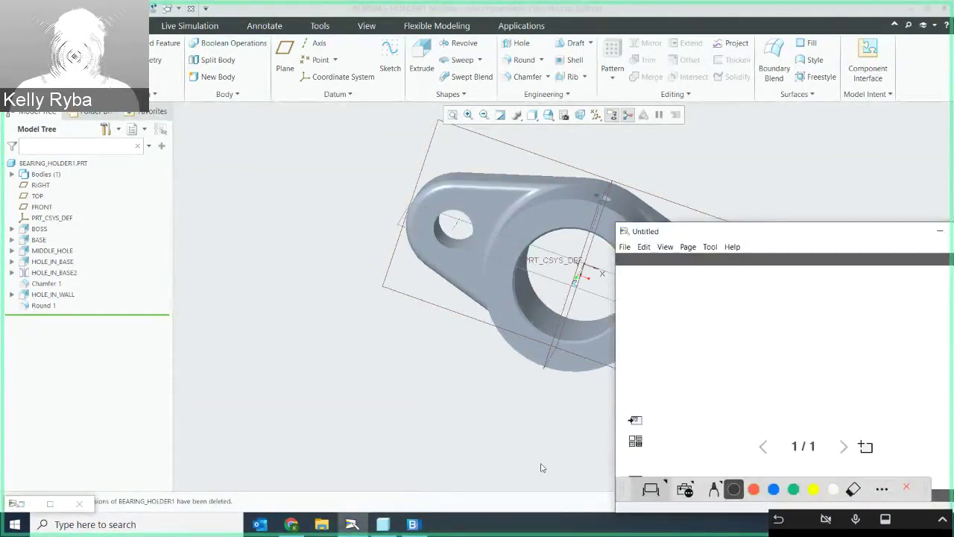
{"action": "left_click", "coordinate": [47, 508]}
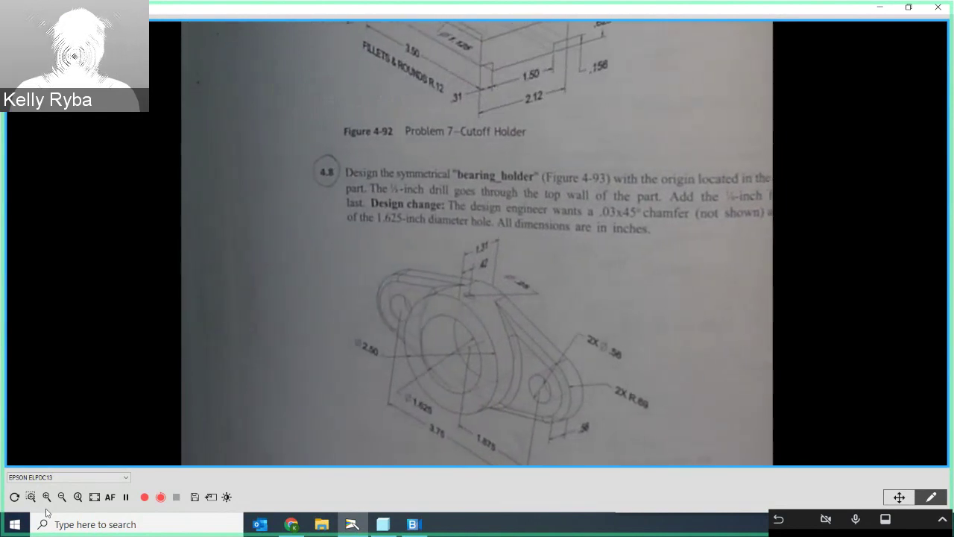
{"action": "left_click", "coordinate": [881, 10]}
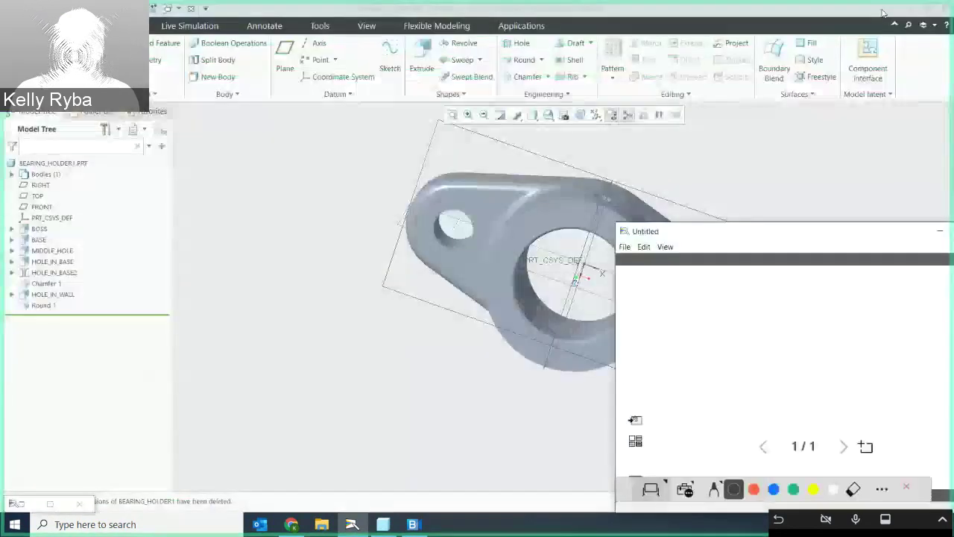
{"action": "left_click", "coordinate": [940, 231]}
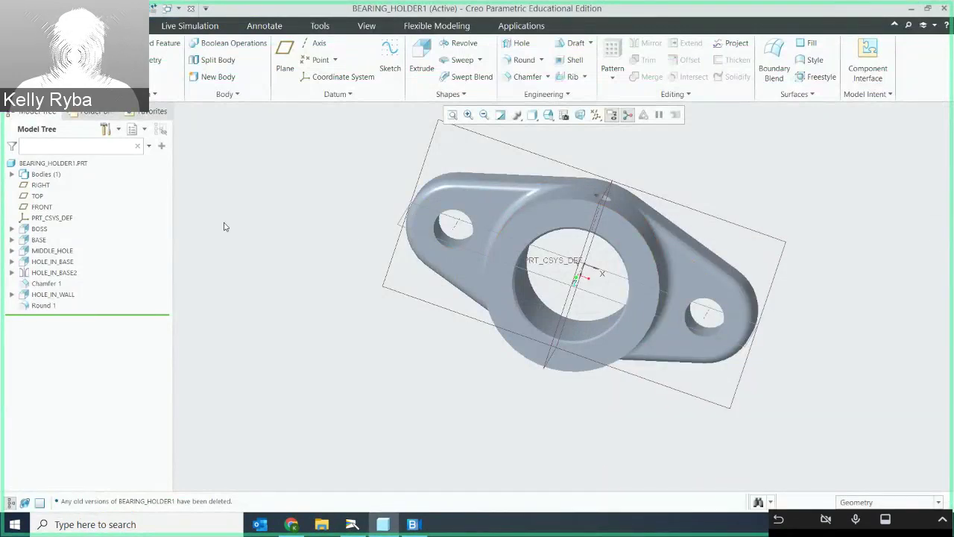
Step: Create a new solid part named BEARING_HOLER_3 with the default template and maximize its window
{"action": "left_click", "coordinate": [21, 25]}
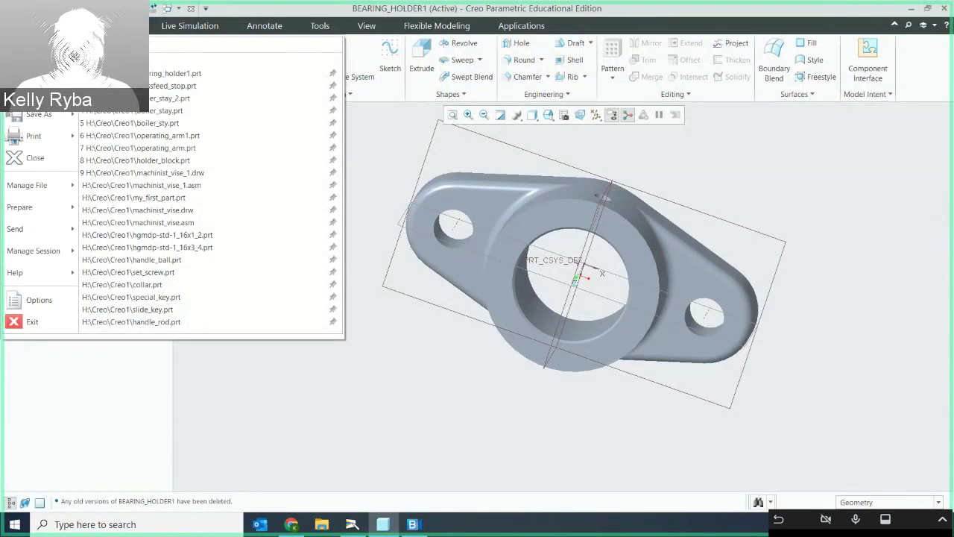
{"action": "left_click", "coordinate": [23, 49]}
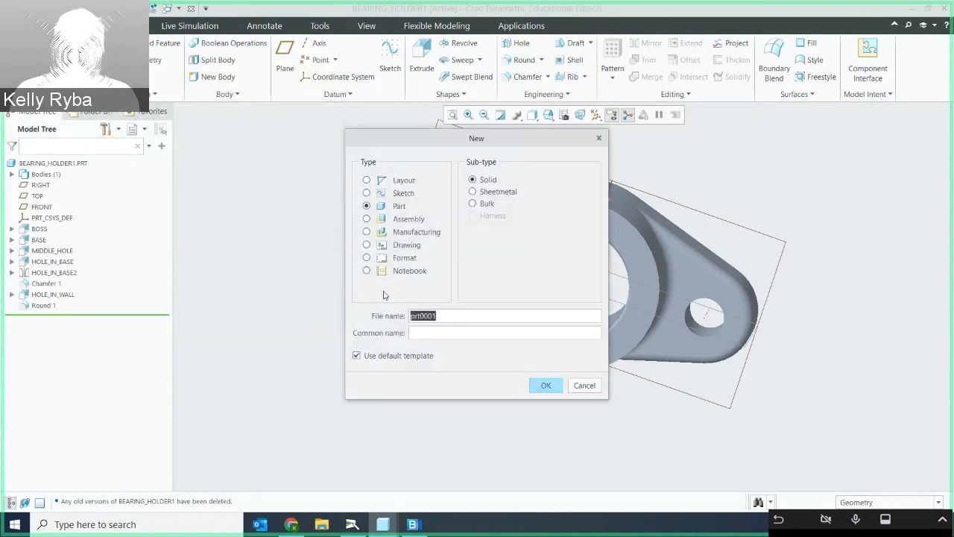
{"action": "type", "text": "RING_HOLER_3"}
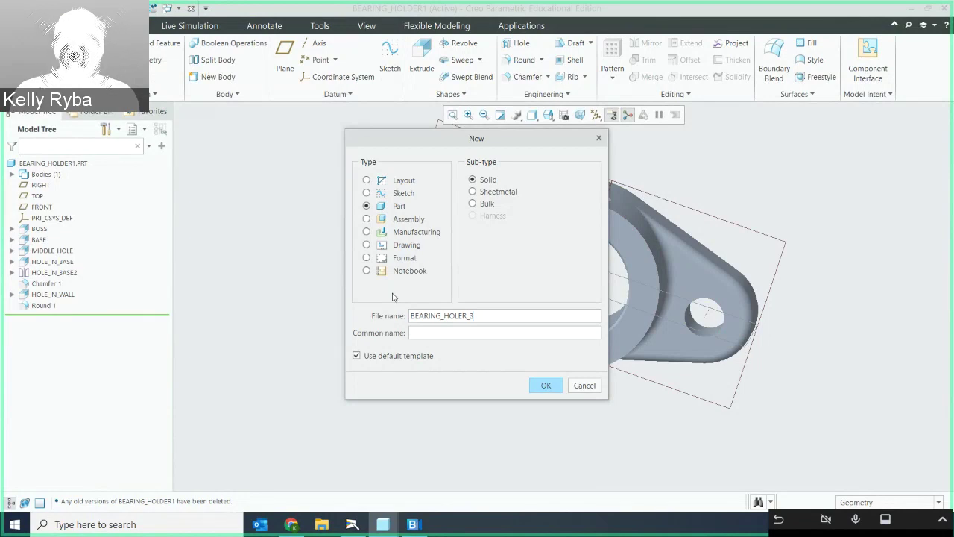
{"action": "left_click", "coordinate": [546, 385]}
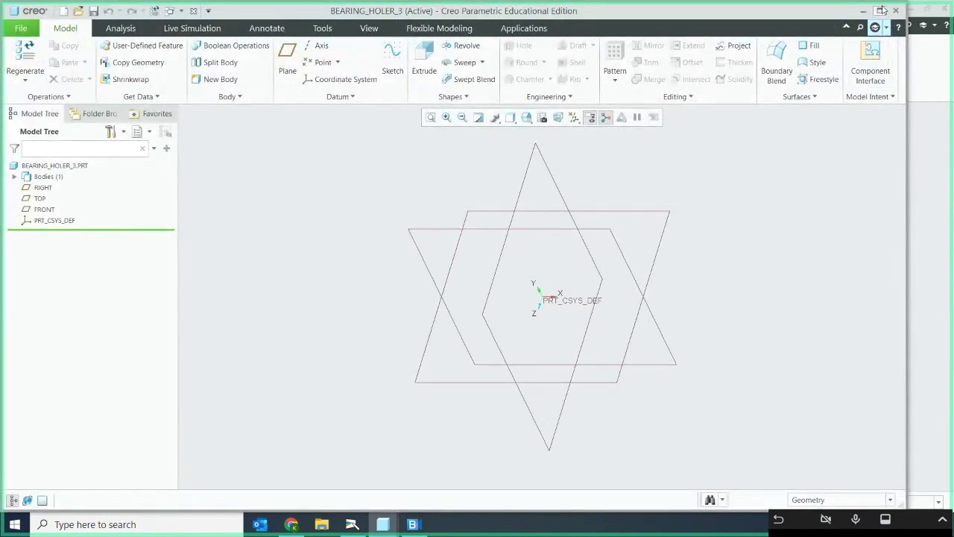
{"action": "left_click", "coordinate": [882, 10]}
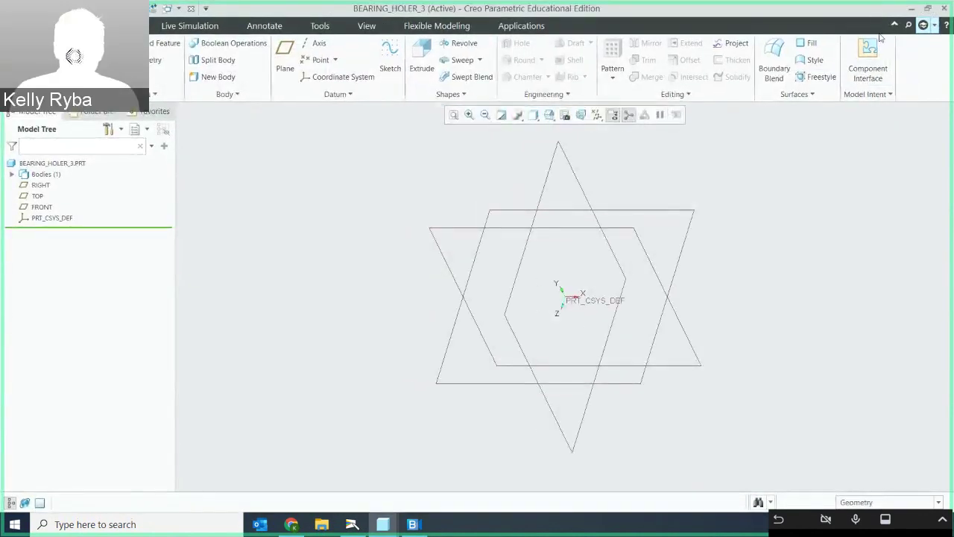
Step: Start an extrude on the TOP plane and sketch a circle centred on the origin with a diameter of 2.5
{"action": "left_click", "coordinate": [423, 70]}
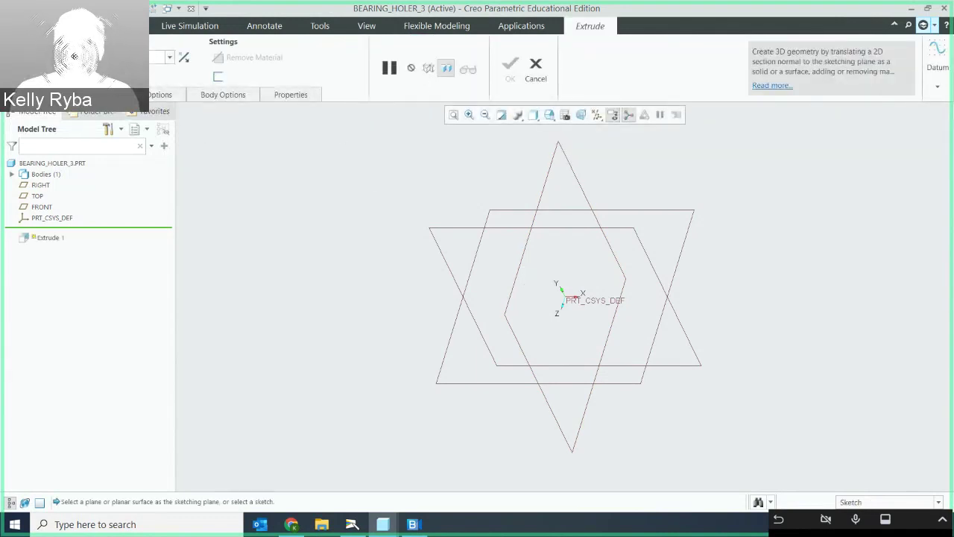
{"action": "left_click", "coordinate": [502, 208]}
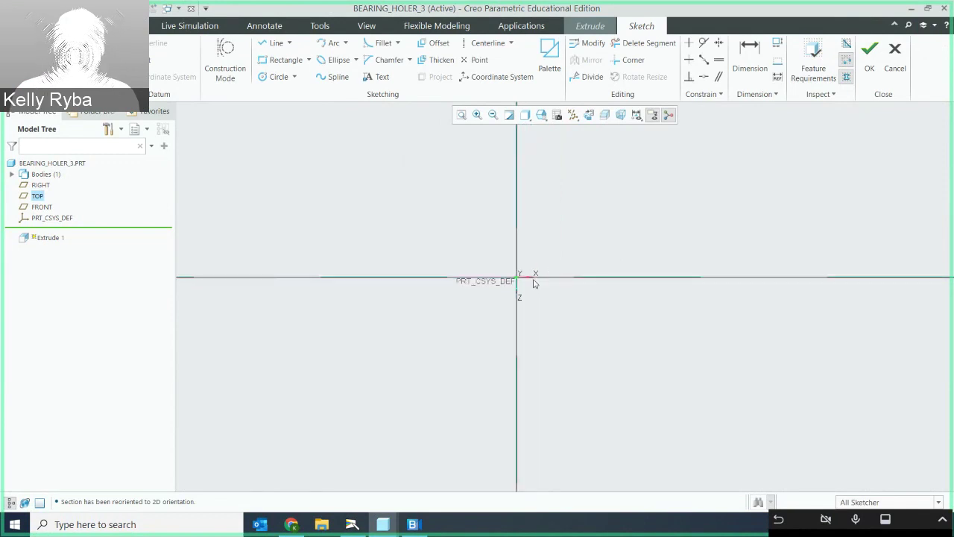
{"action": "left_click", "coordinate": [262, 78]}
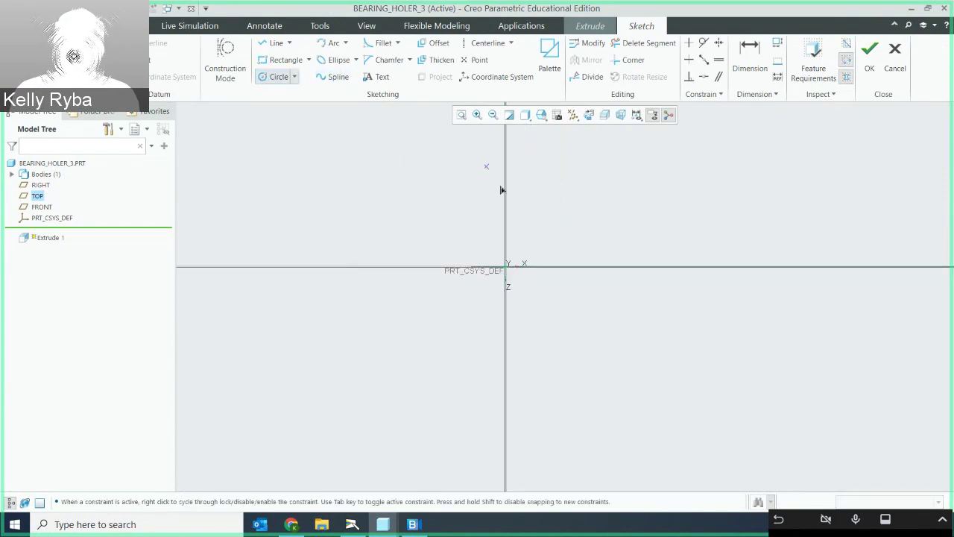
{"action": "left_click", "coordinate": [507, 266]}
{"action": "left_click", "coordinate": [586, 199]}
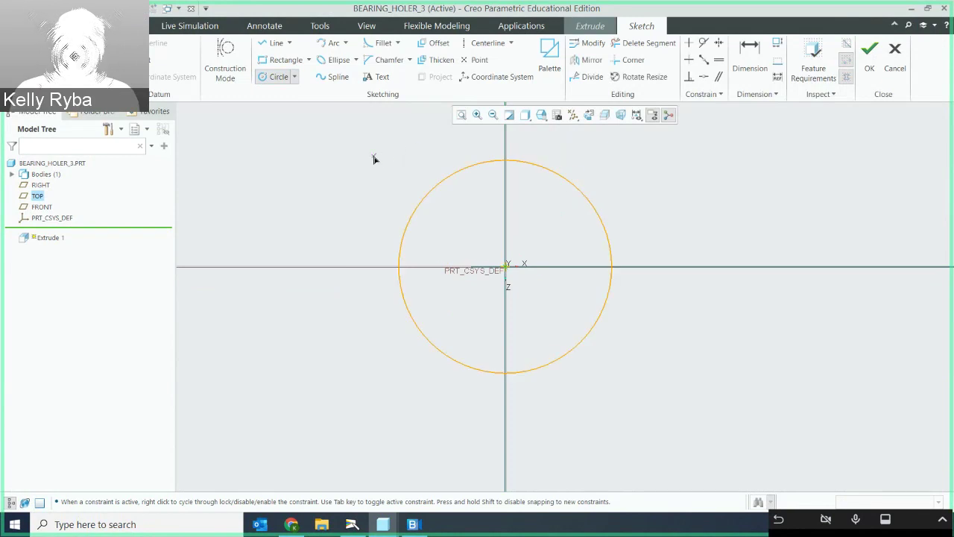
{"action": "middle_click", "coordinate": [374, 159]}
{"action": "double_click", "coordinate": [369, 165]}
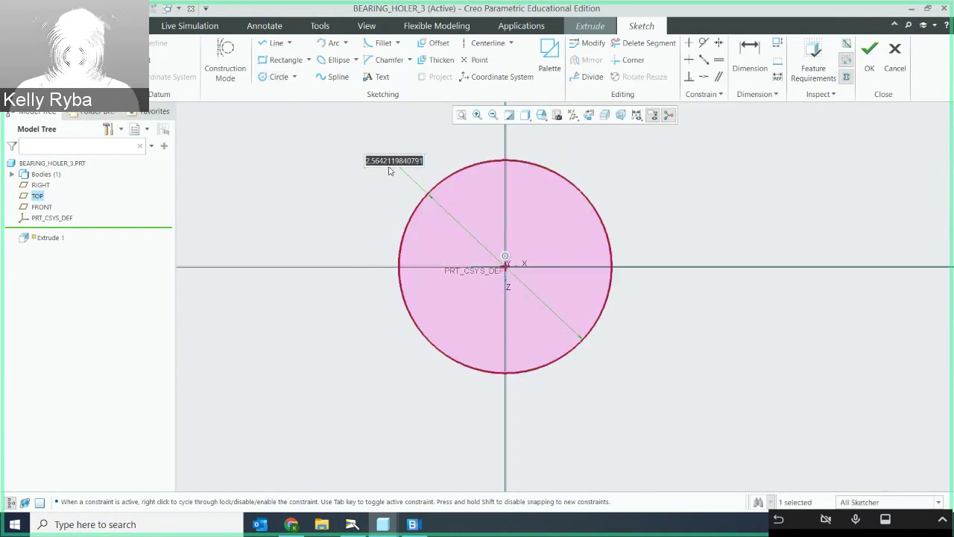
{"action": "type", "text": "2.5"}
{"action": "key", "text": "Return"}
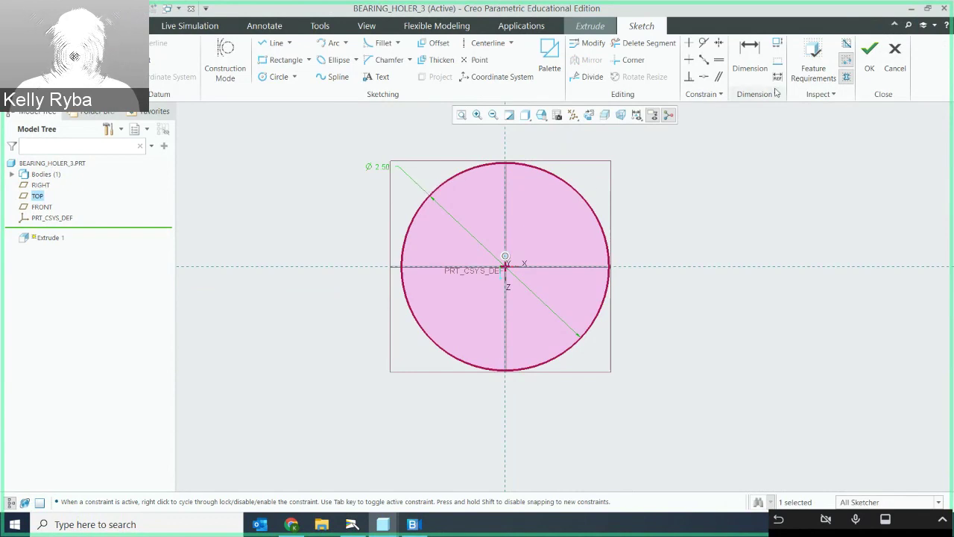
Step: Check the sketch's feature requirements, accept the circle and extrude it to a depth of 1.31
{"action": "left_click", "coordinate": [814, 63]}
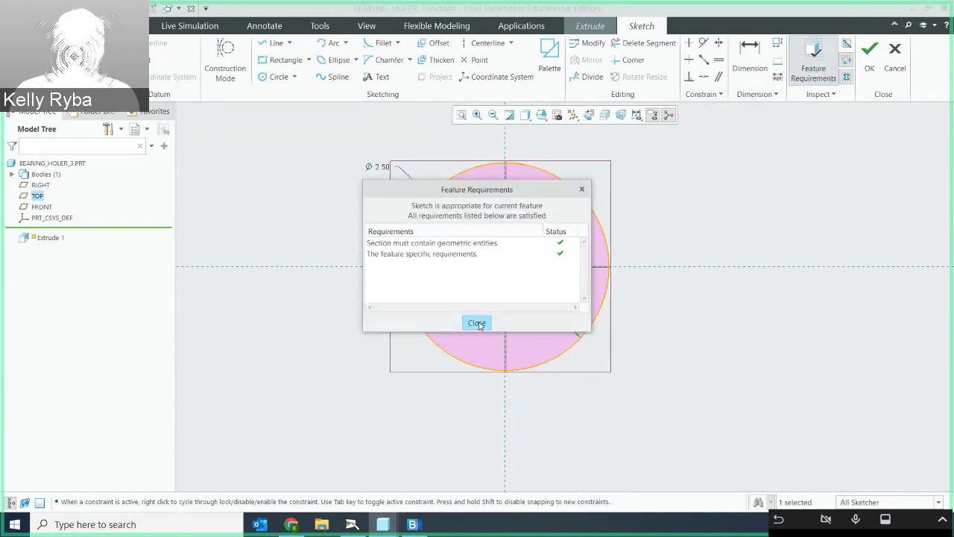
{"action": "left_click", "coordinate": [478, 324]}
{"action": "left_click", "coordinate": [870, 65]}
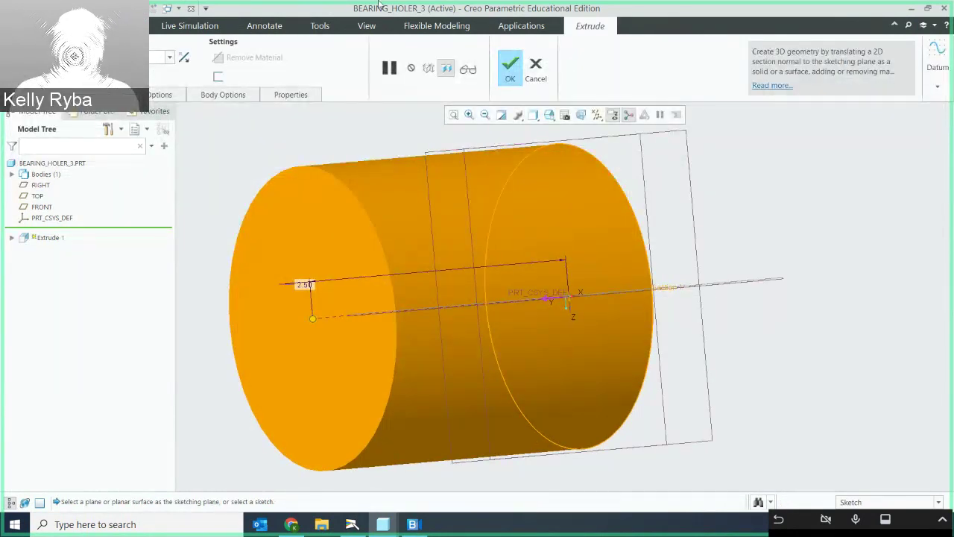
{"action": "left_click", "coordinate": [510, 69]}
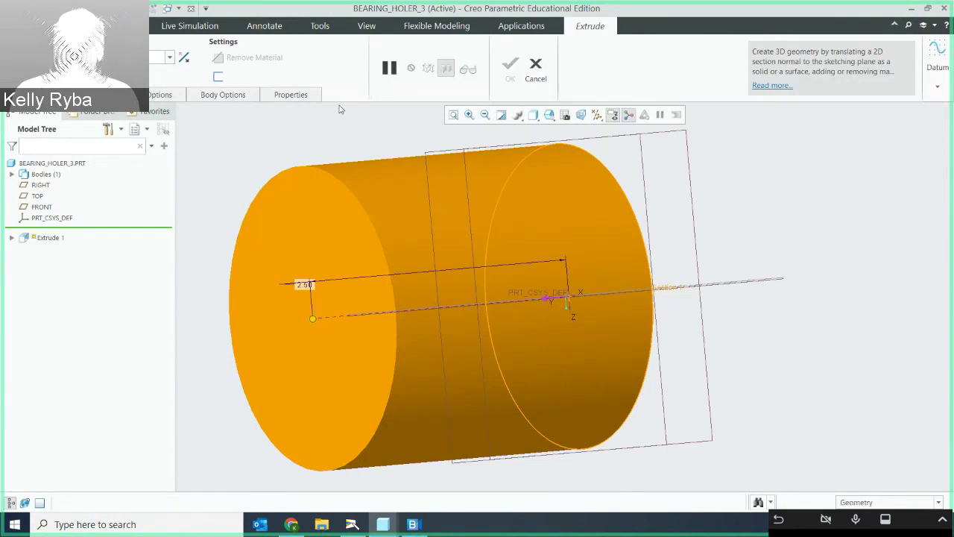
{"action": "key", "text": "ctrl+z"}
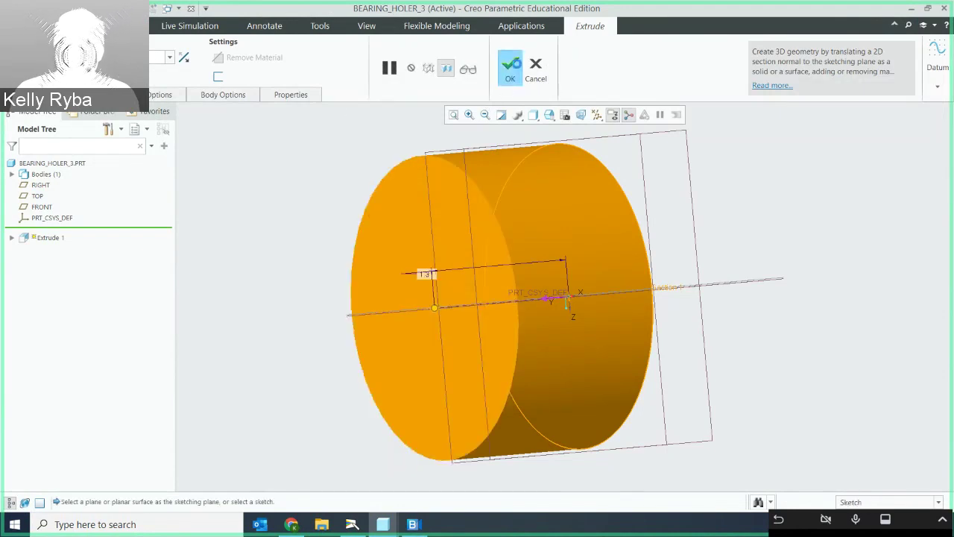
{"action": "left_click", "coordinate": [509, 69]}
Step: Start a second extrude with its sketch on the TOP plane and orient the view parallel to the sketch plane
{"action": "middle_click_drag", "start_coordinate": [569, 182], "coordinate": [613, 183]}
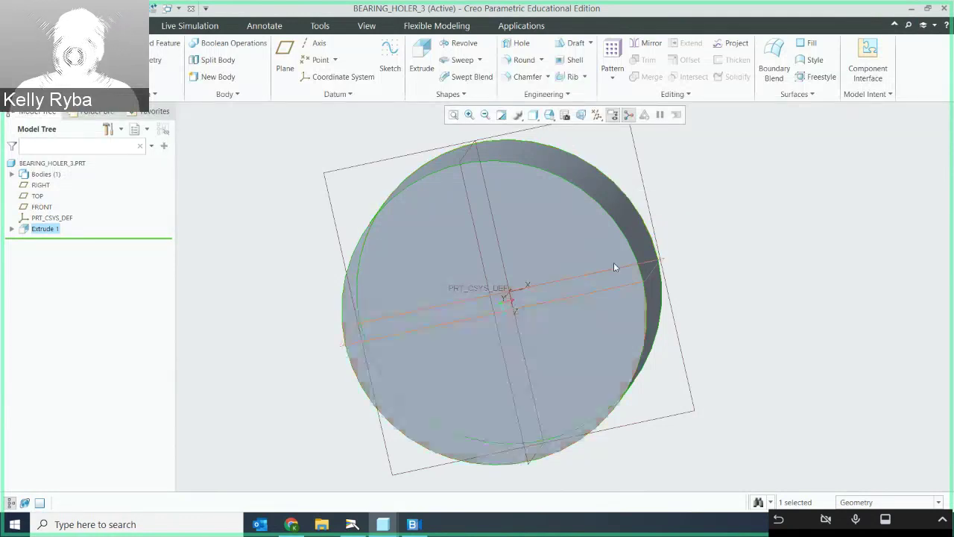
{"action": "middle_click_drag", "start_coordinate": [677, 221], "coordinate": [634, 229]}
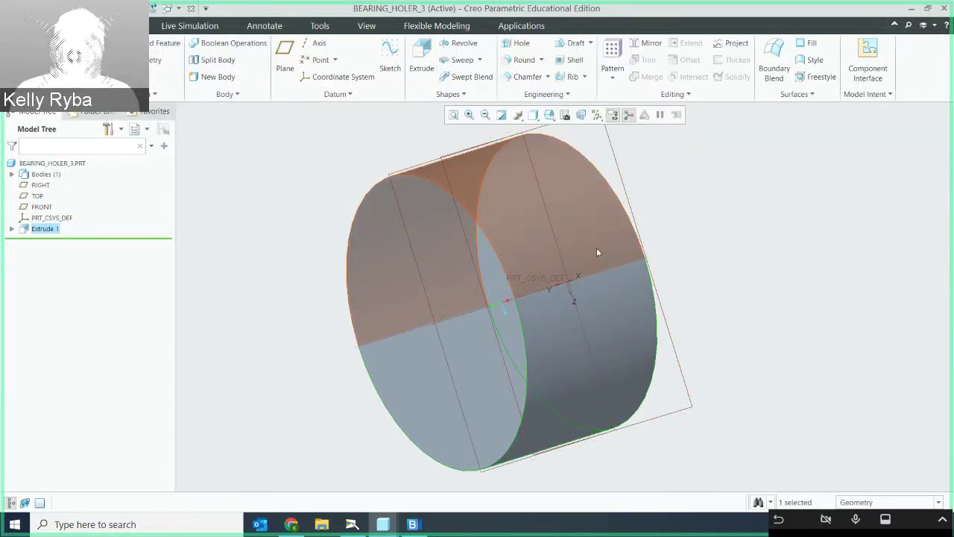
{"action": "middle_click_drag", "start_coordinate": [592, 246], "coordinate": [642, 229]}
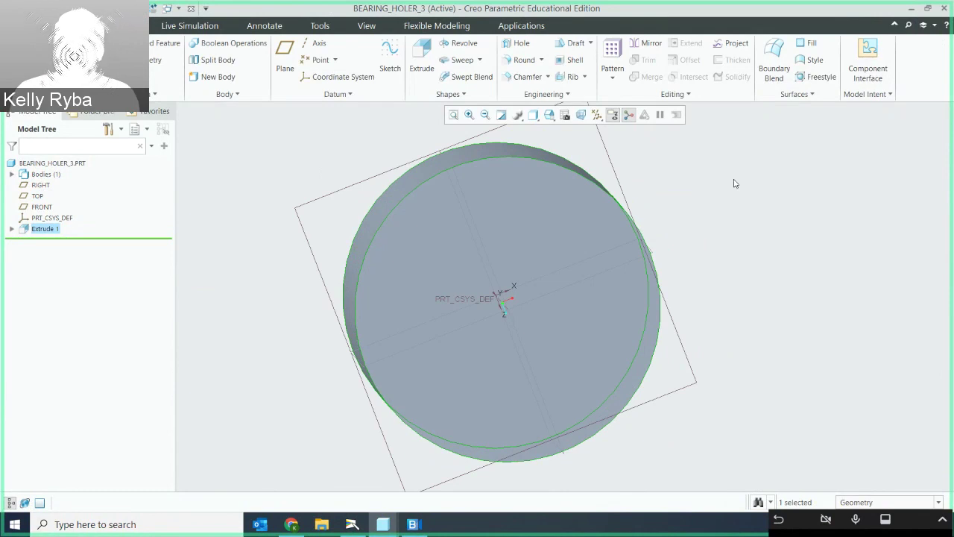
{"action": "mouse_move", "coordinate": [662, 206]}
{"action": "middle_mouse_down"}
{"action": "mouse_move", "coordinate": [658, 189]}
{"action": "mouse_move", "coordinate": [662, 216]}
{"action": "mouse_move", "coordinate": [647, 203]}
{"action": "middle_mouse_up"}
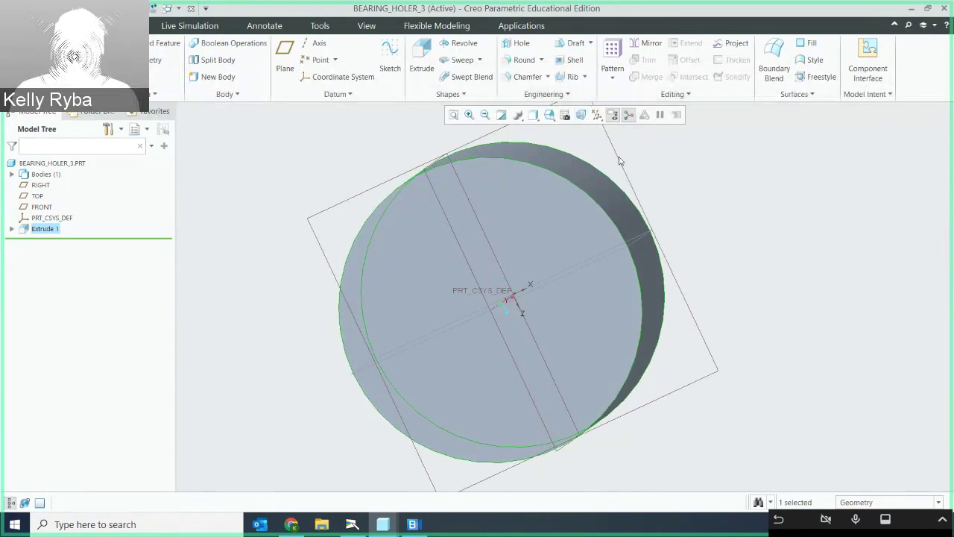
{"action": "left_click", "coordinate": [419, 66]}
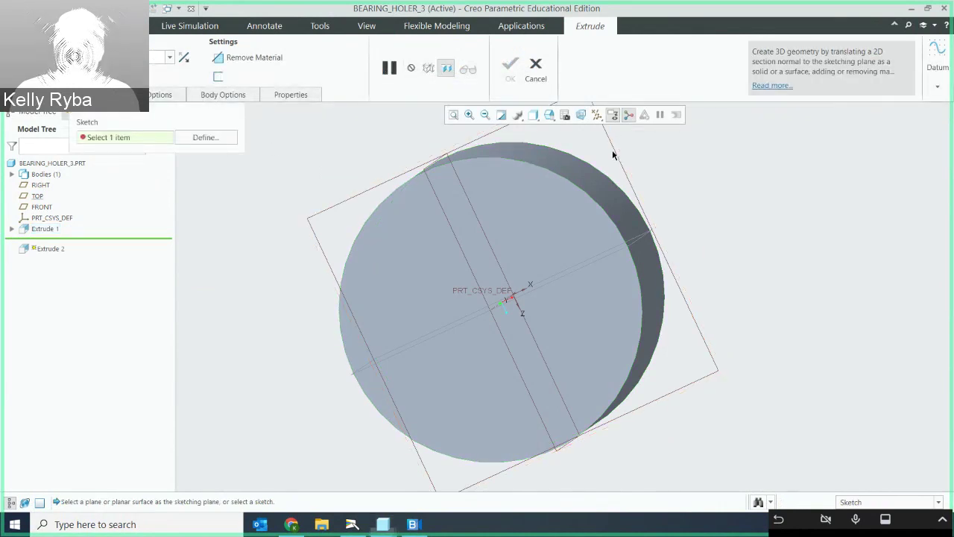
{"action": "left_click", "coordinate": [616, 154]}
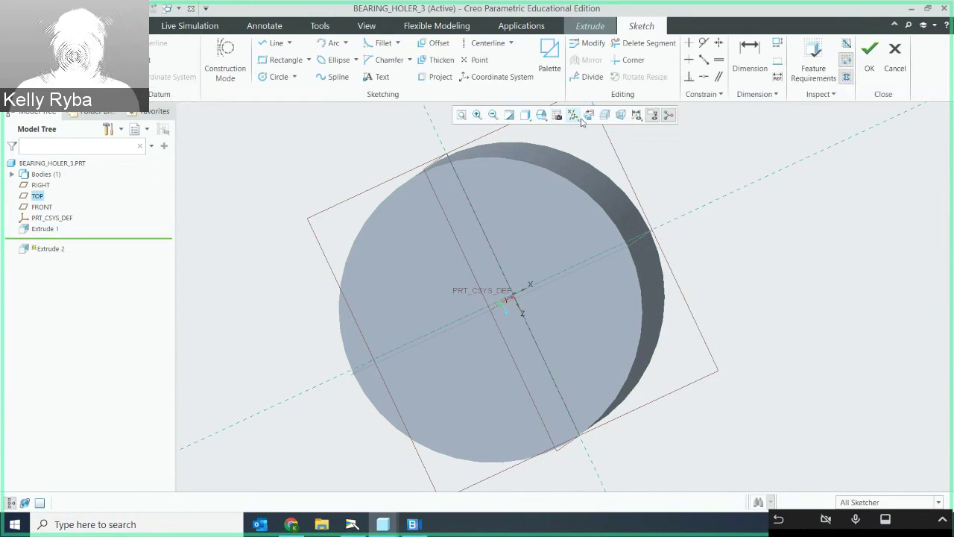
{"action": "left_click", "coordinate": [573, 116]}
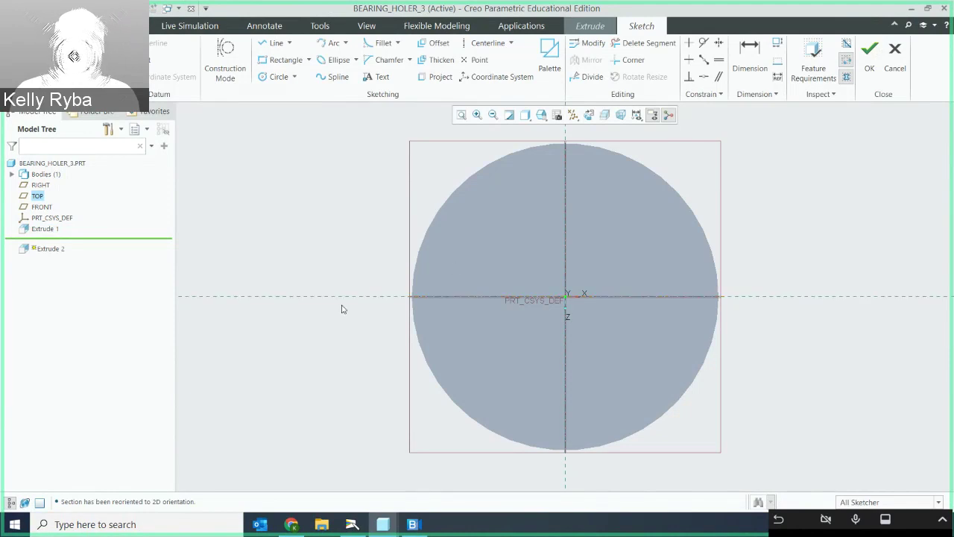
Step: Sketch a 1.38-diameter circle on the horizontal reference, beyond the disc's positive X side, centred about 2.51 from the vertical reference
{"action": "left_click", "coordinate": [277, 76]}
{"action": "left_click", "coordinate": [873, 297]}
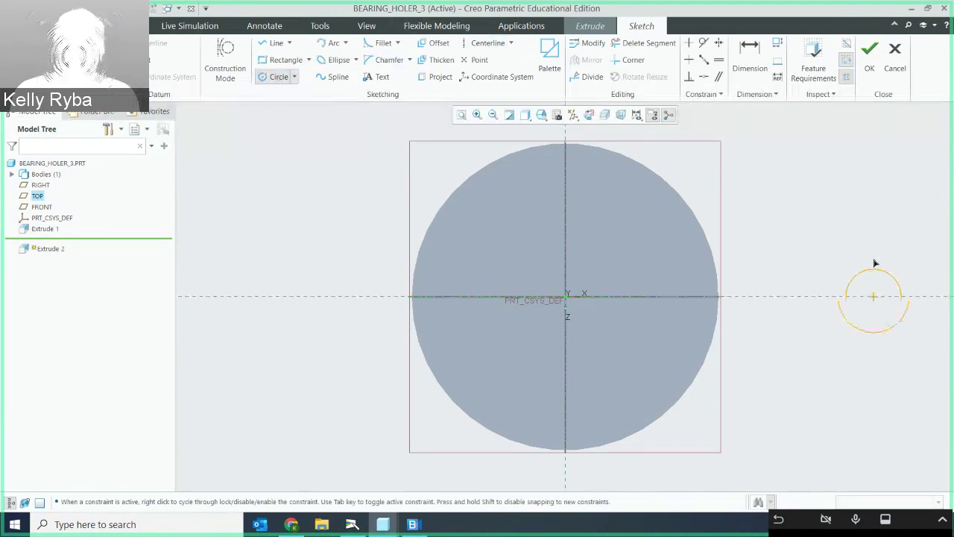
{"action": "left_click", "coordinate": [854, 220]}
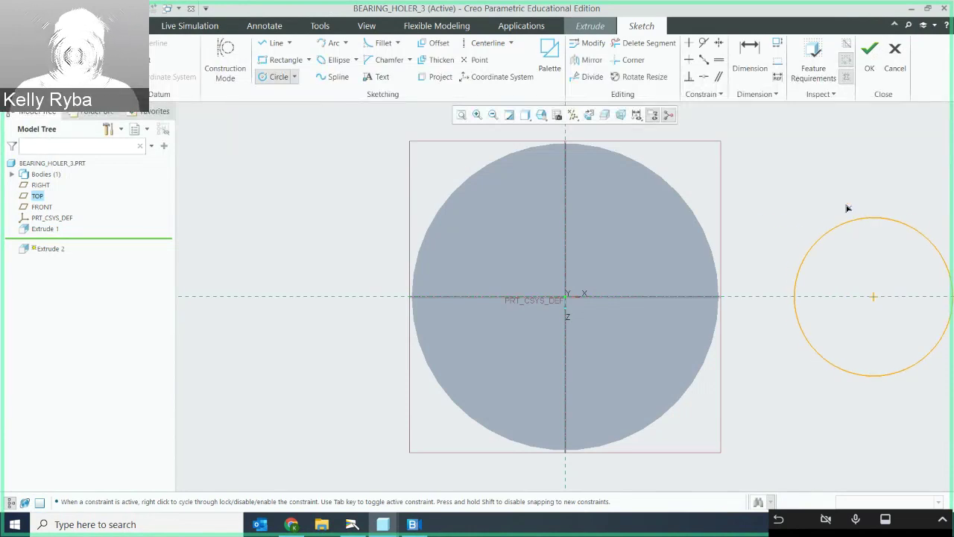
{"action": "middle_click", "coordinate": [847, 208]}
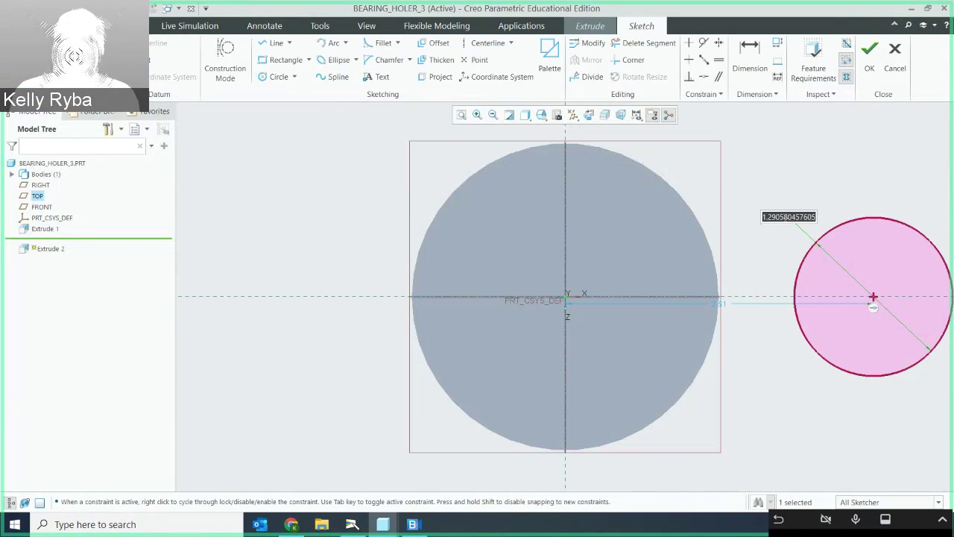
{"action": "double_click", "coordinate": [785, 217]}
{"action": "type", "text": "1.38"}
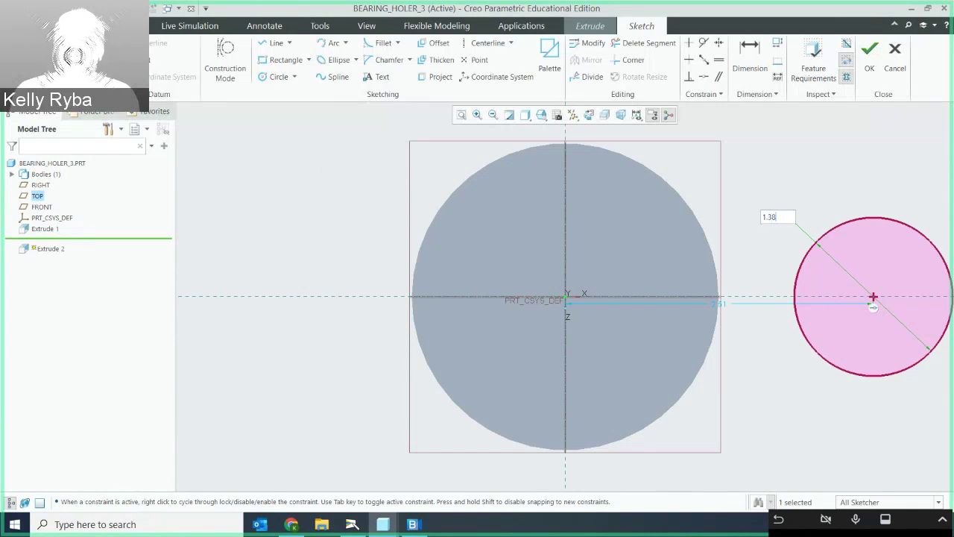
{"action": "key", "text": "Return"}
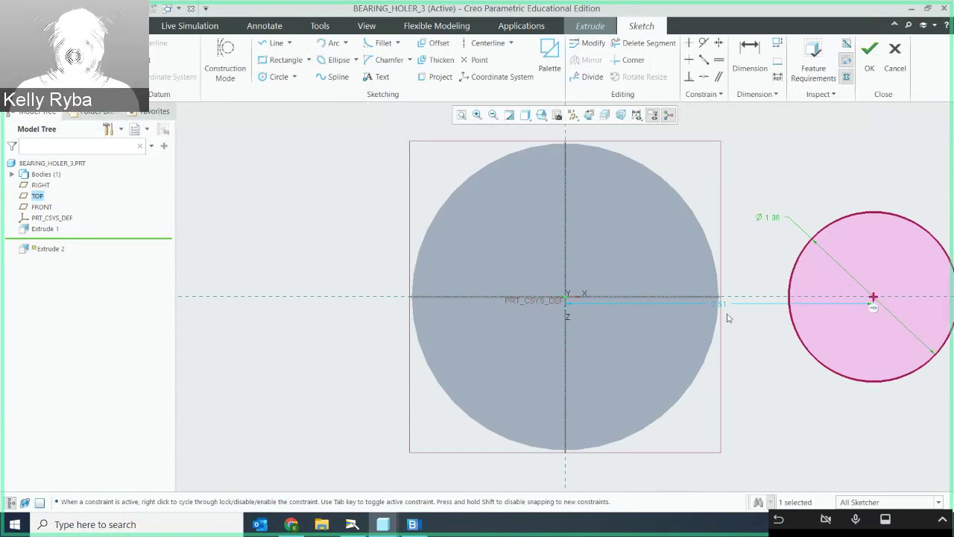
Step: Move the small circle's horizontal dimension below the disc and set the centre's distance from the vertical reference to 1.875
{"action": "left_click_drag", "start_coordinate": [720, 308], "coordinate": [731, 473]}
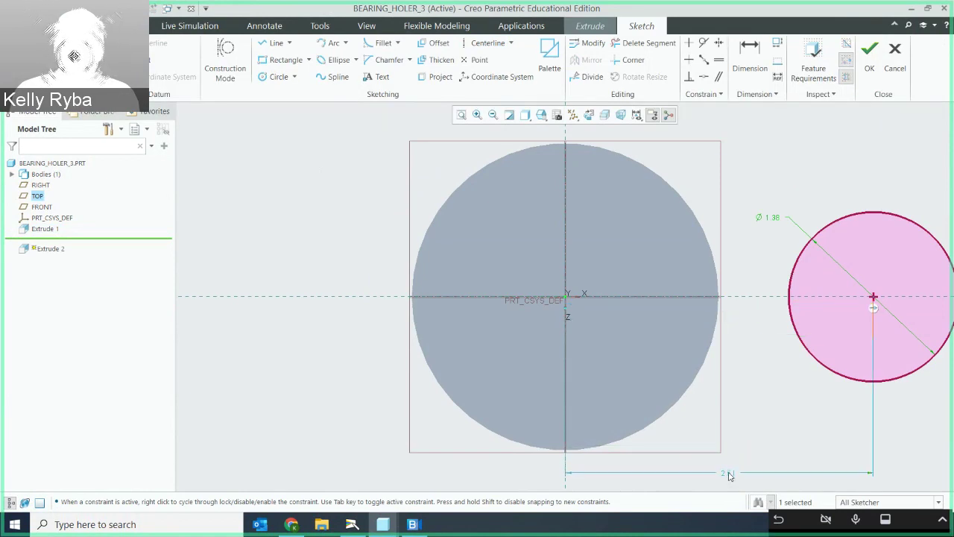
{"action": "double_click", "coordinate": [729, 471]}
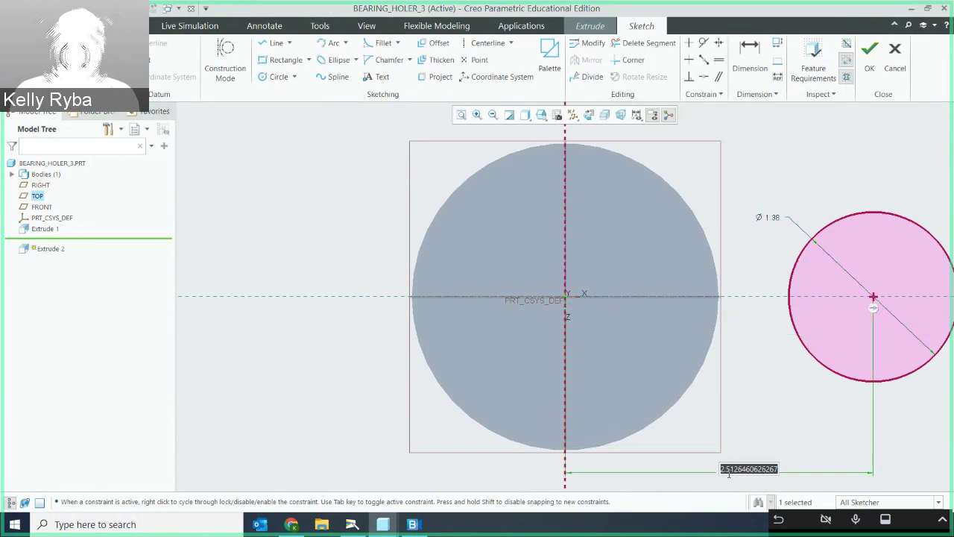
{"action": "type", "text": "1"}
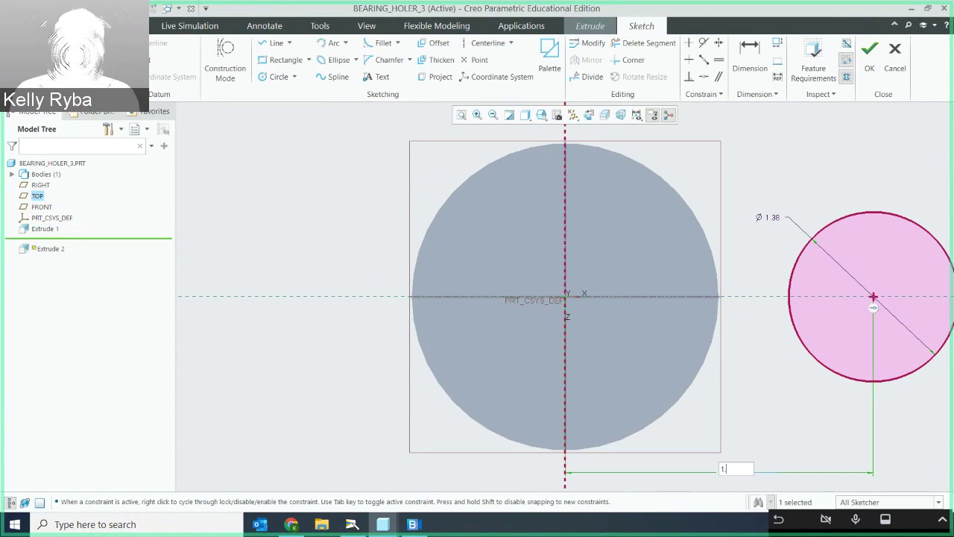
{"action": "type", "text": ".875"}
{"action": "key", "text": "Return"}
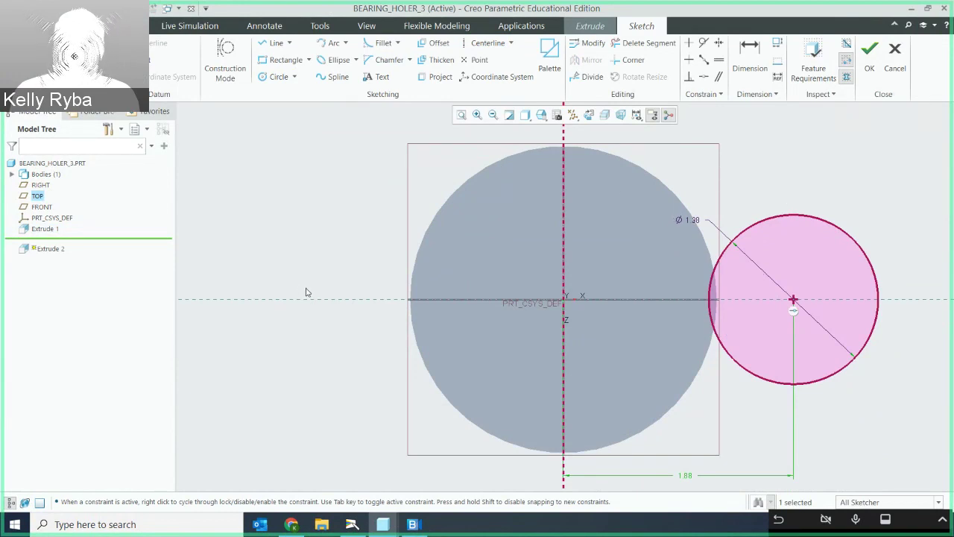
{"action": "left_click", "coordinate": [788, 162]}
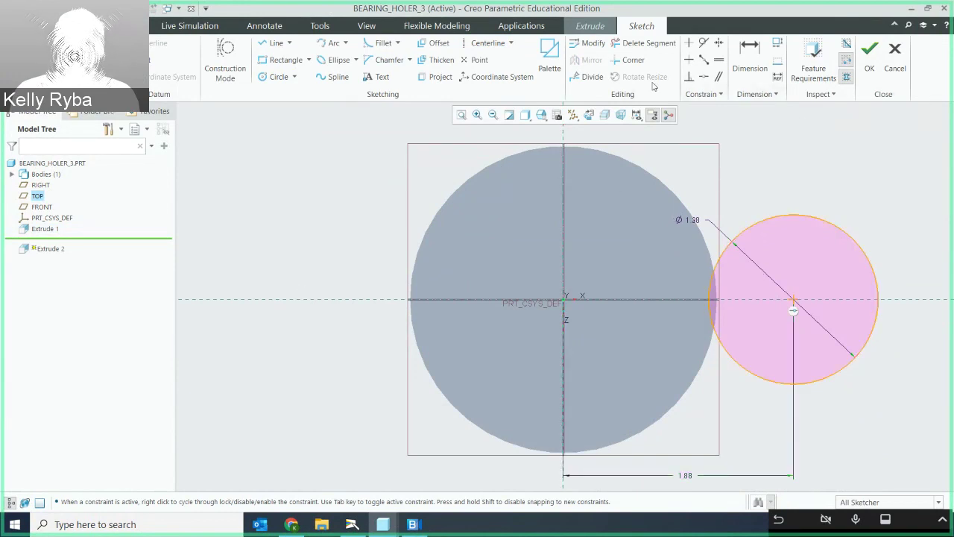
Step: Mirror the small circle about the vertical reference to the disc's negative X side
{"action": "left_click", "coordinate": [825, 226]}
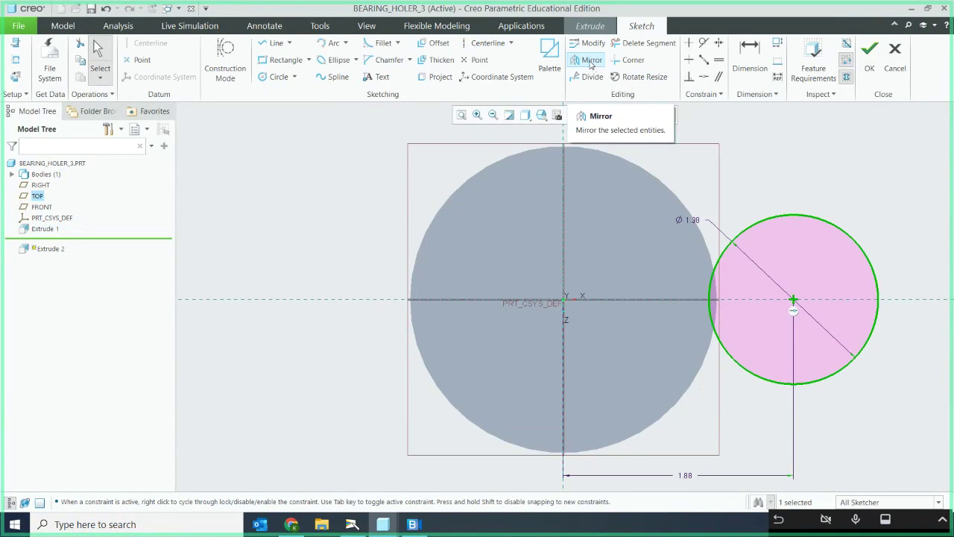
{"action": "left_click", "coordinate": [591, 61]}
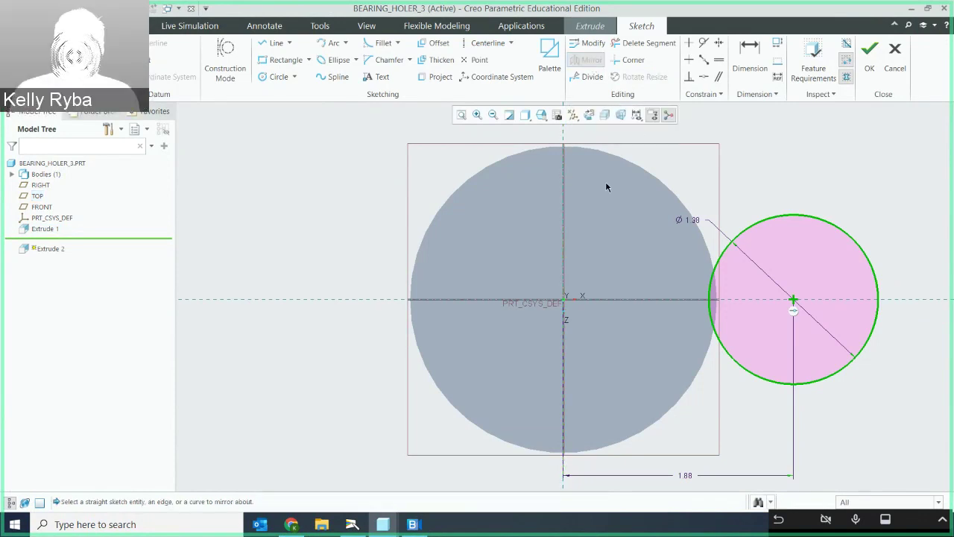
{"action": "left_click", "coordinate": [563, 222]}
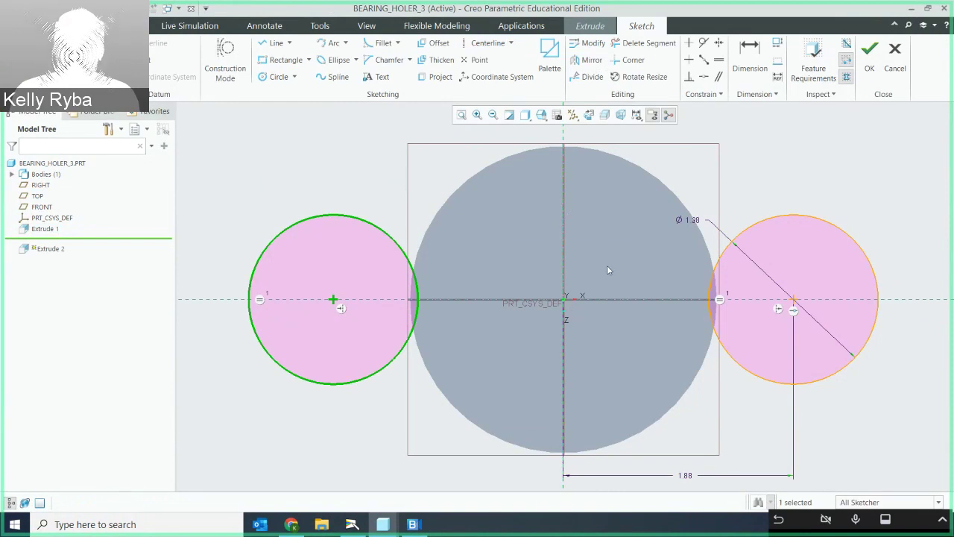
{"action": "scroll", "coordinate": [820, 178], "scroll_direction": "down", "scroll_amount": 1}
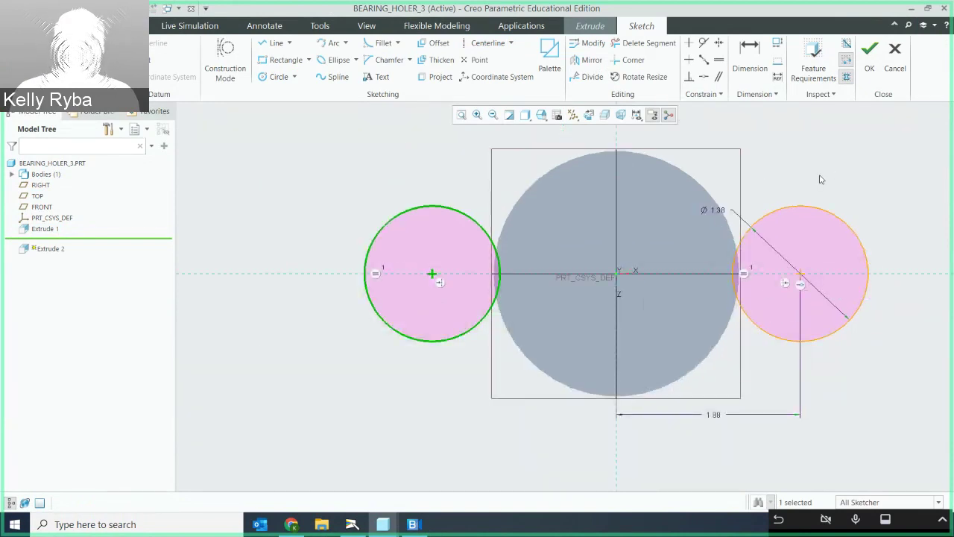
{"action": "scroll", "coordinate": [808, 183], "scroll_direction": "up", "scroll_amount": 3}
{"action": "scroll", "coordinate": [805, 179], "scroll_direction": "down", "scroll_amount": 1}
{"action": "left_click", "coordinate": [850, 172]}
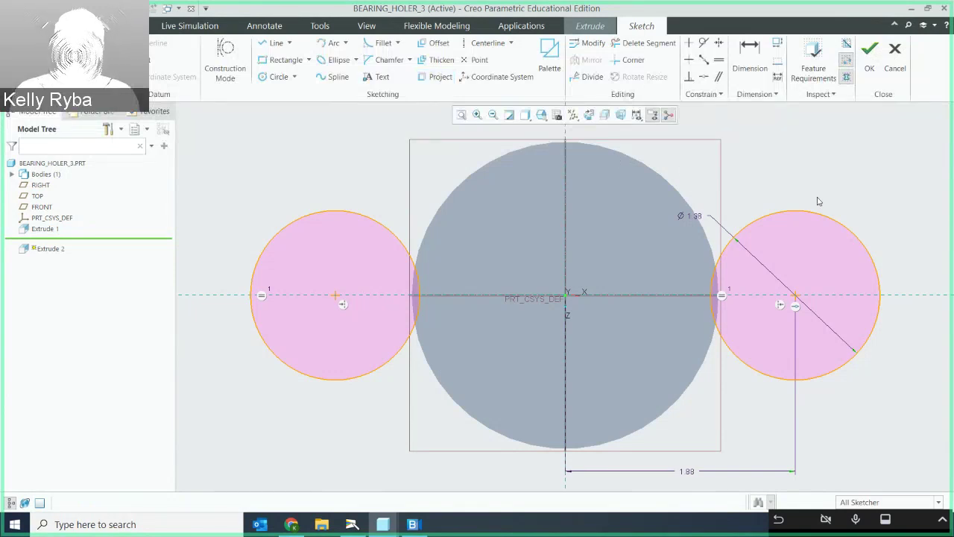
Step: Project both halves of the disc's edge into the sketch and move the small circle's diameter dimension outside the outline
{"action": "left_click", "coordinate": [439, 77]}
{"action": "left_click", "coordinate": [509, 157]}
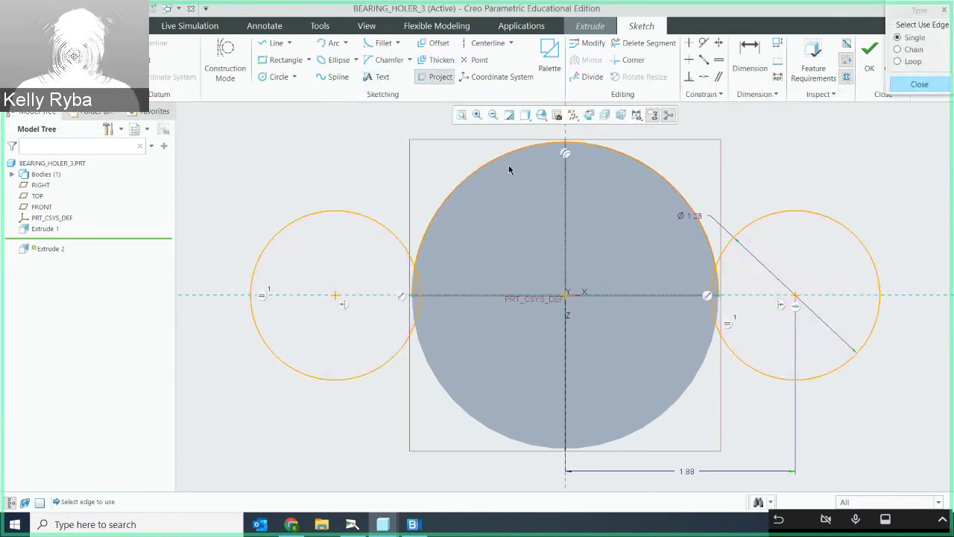
{"action": "left_click", "coordinate": [516, 440]}
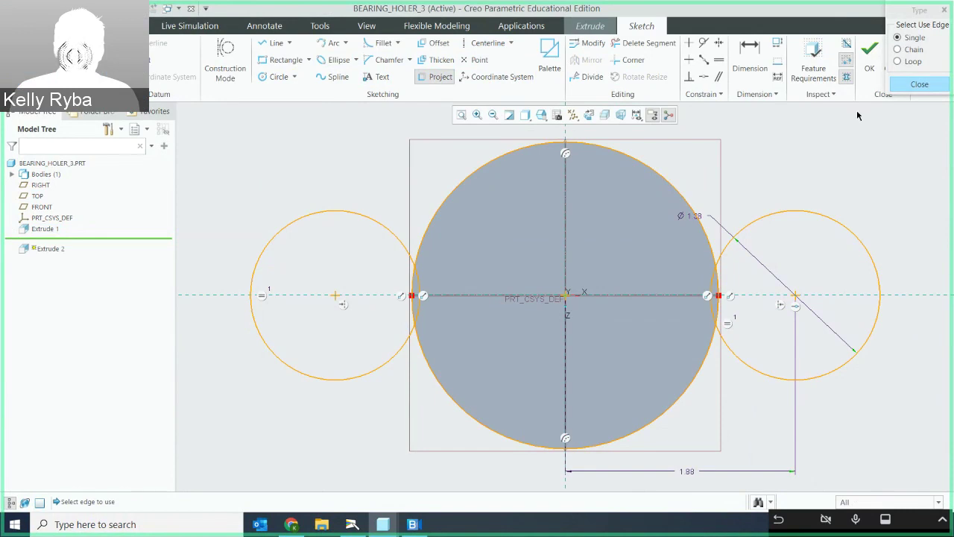
{"action": "left_click", "coordinate": [917, 84]}
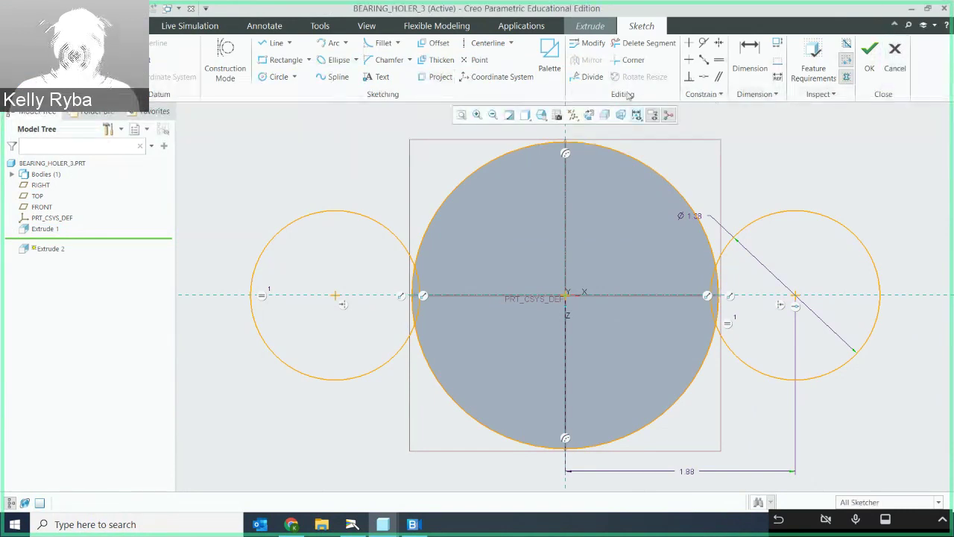
{"action": "left_click_drag", "start_coordinate": [703, 216], "coordinate": [884, 196]}
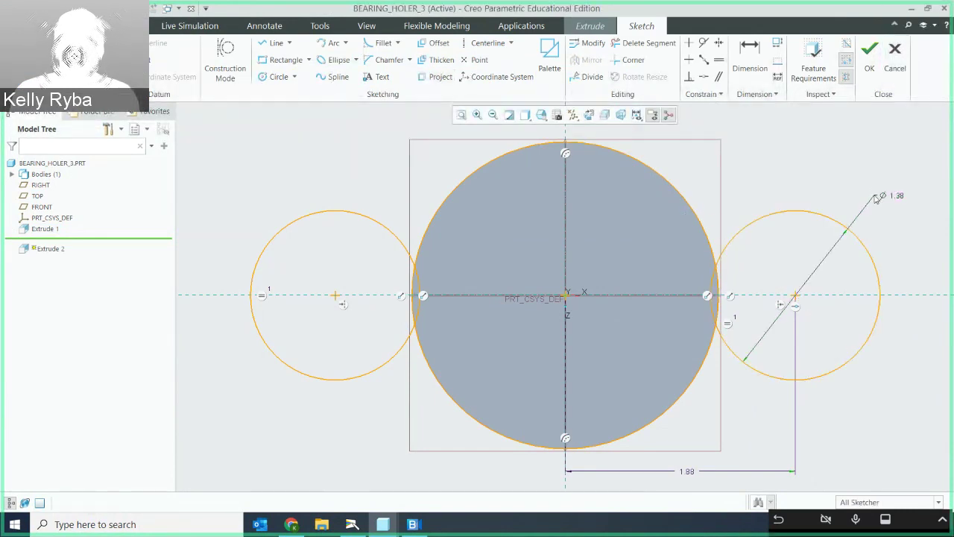
Step: Draw a line from the negative-X circle's upper side tangent to the disc's upper edge, and constrain it tangent to the small circle
{"action": "left_click", "coordinate": [271, 47]}
{"action": "left_click", "coordinate": [280, 231]}
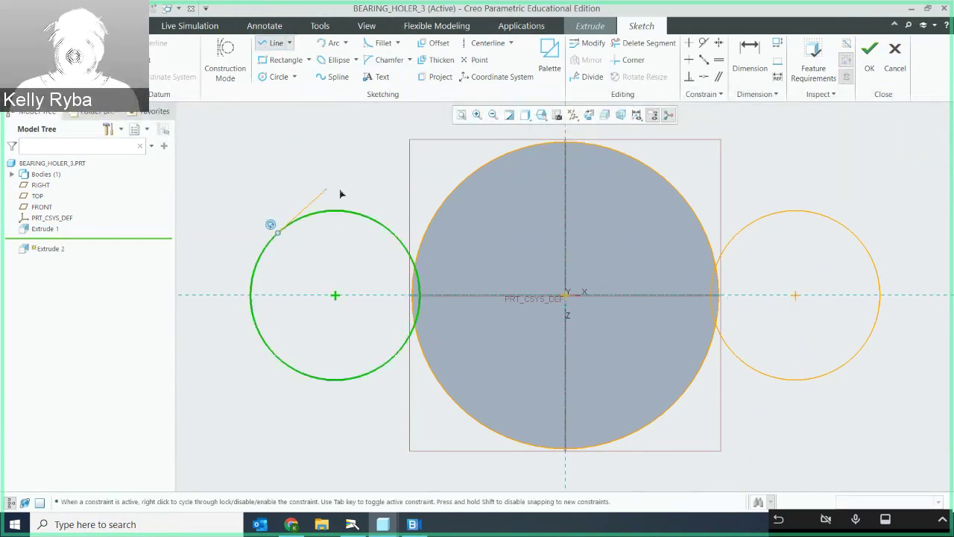
{"action": "left_click", "coordinate": [500, 149]}
{"action": "middle_click", "coordinate": [498, 152]}
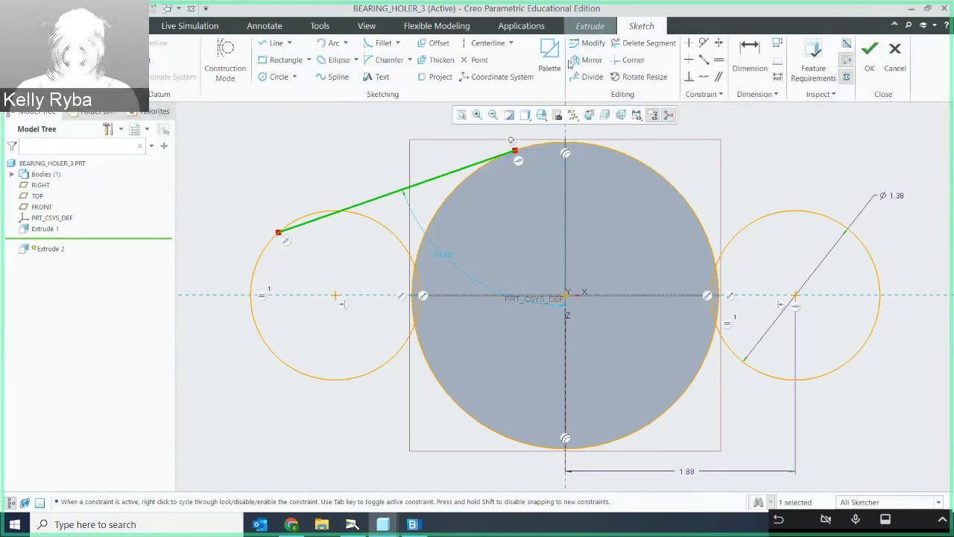
{"action": "left_click", "coordinate": [703, 43]}
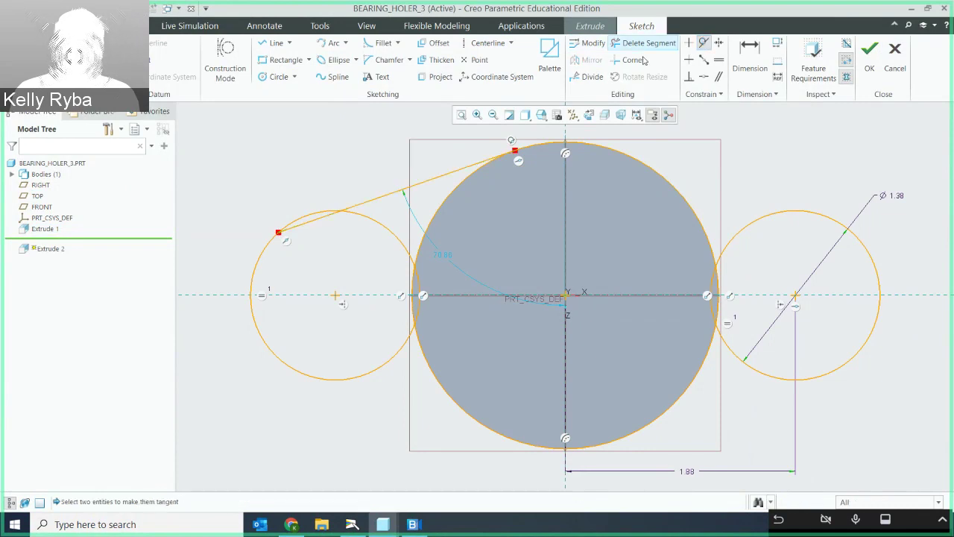
{"action": "left_click", "coordinate": [373, 201]}
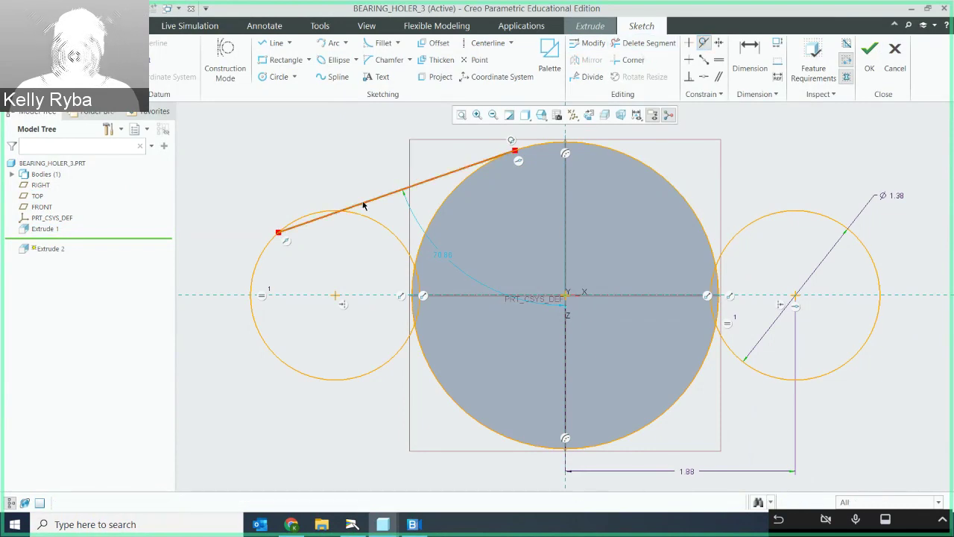
{"action": "left_click", "coordinate": [363, 216]}
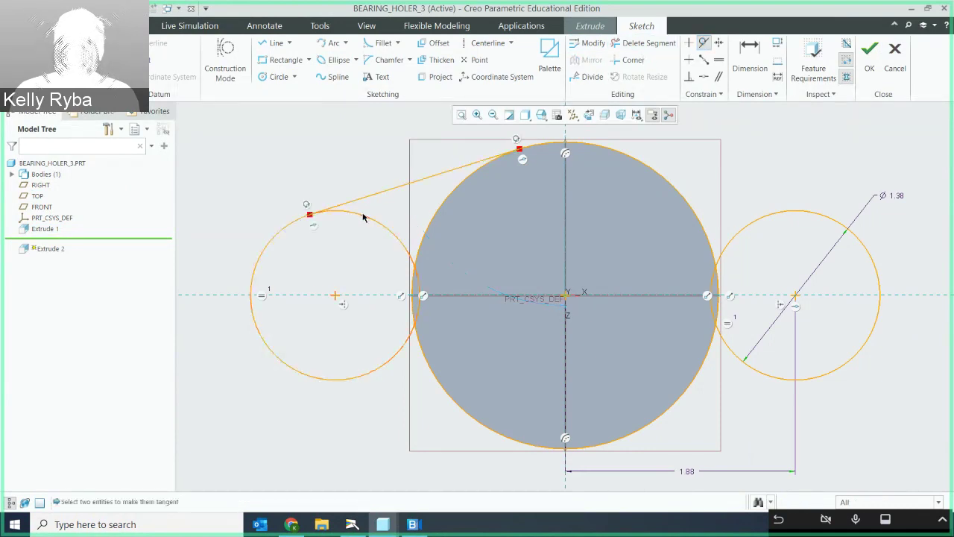
{"action": "middle_click", "coordinate": [330, 150]}
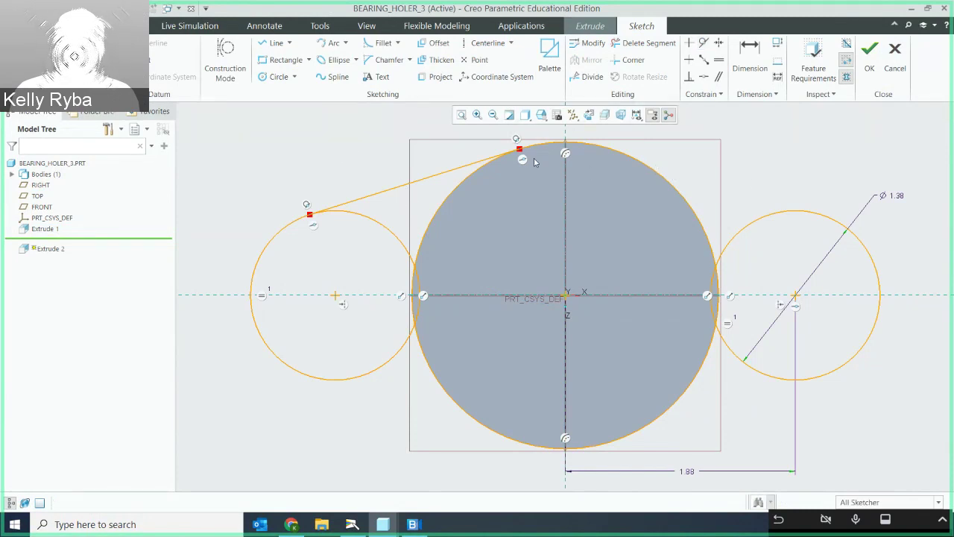
Step: Mirror the tangent line about the vertical reference to join the disc and the positive-X circle
{"action": "left_click", "coordinate": [378, 194]}
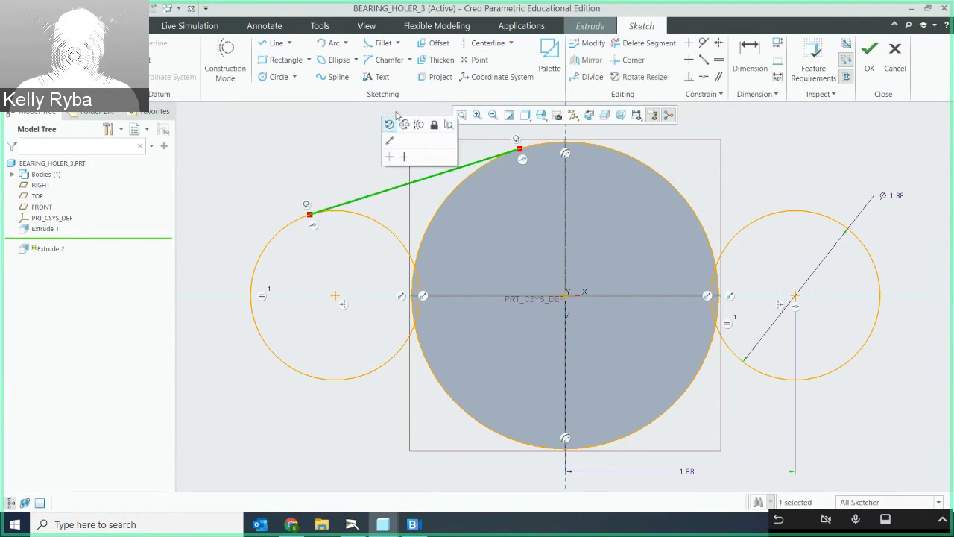
{"action": "left_click", "coordinate": [589, 61]}
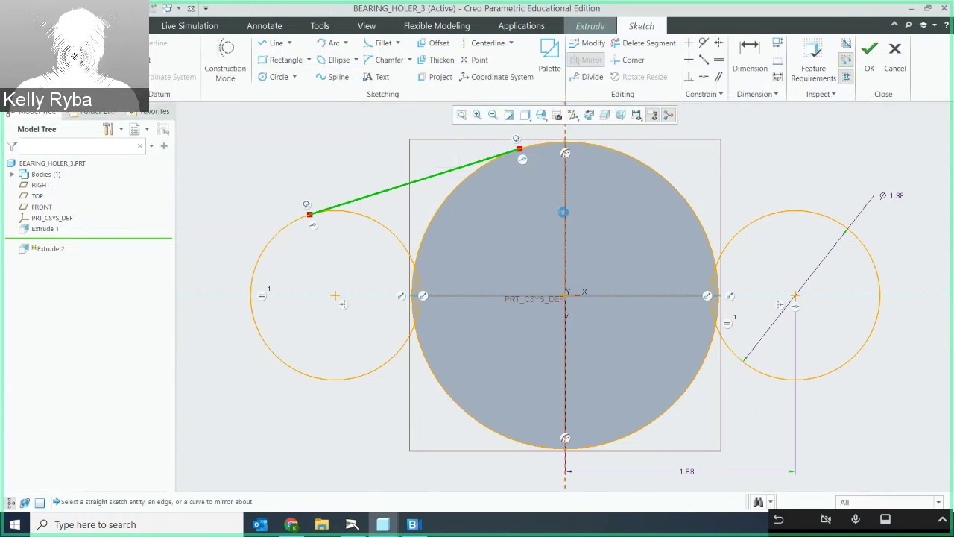
{"action": "left_click", "coordinate": [564, 216]}
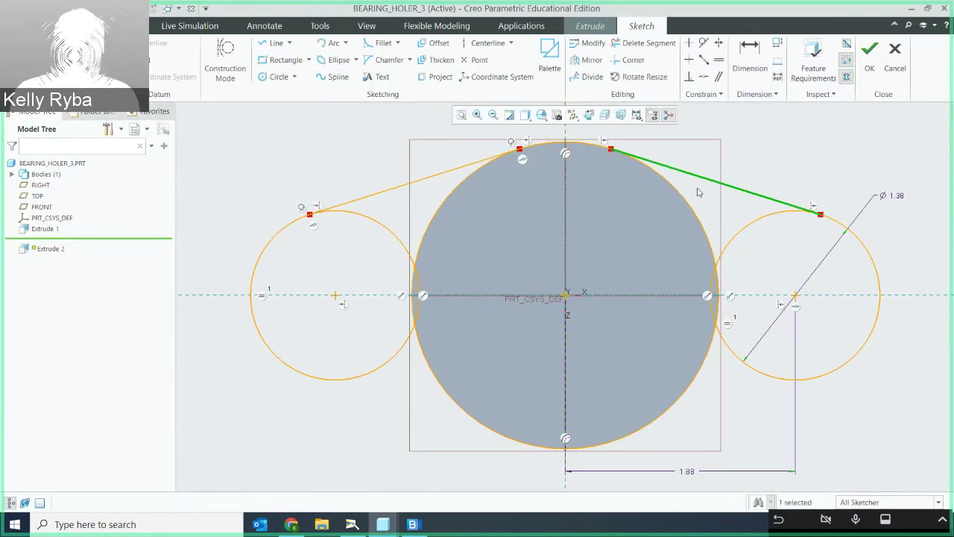
{"action": "left_click", "coordinate": [804, 150]}
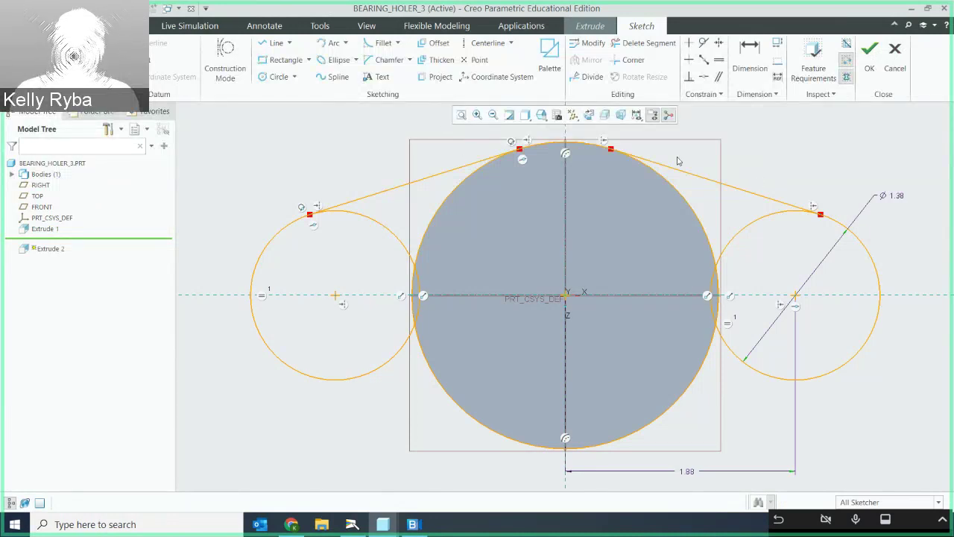
Step: Mirror both upper tangent lines about the horizontal reference to form the lower edges of the flange outline
{"action": "left_click", "coordinate": [428, 179]}
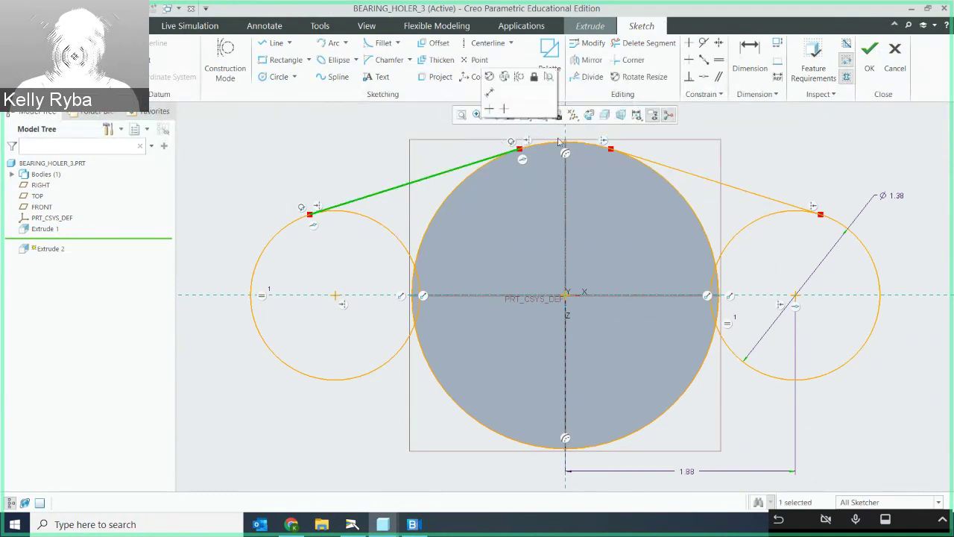
{"action": "left_click", "coordinate": [689, 176], "text": "ctrl"}
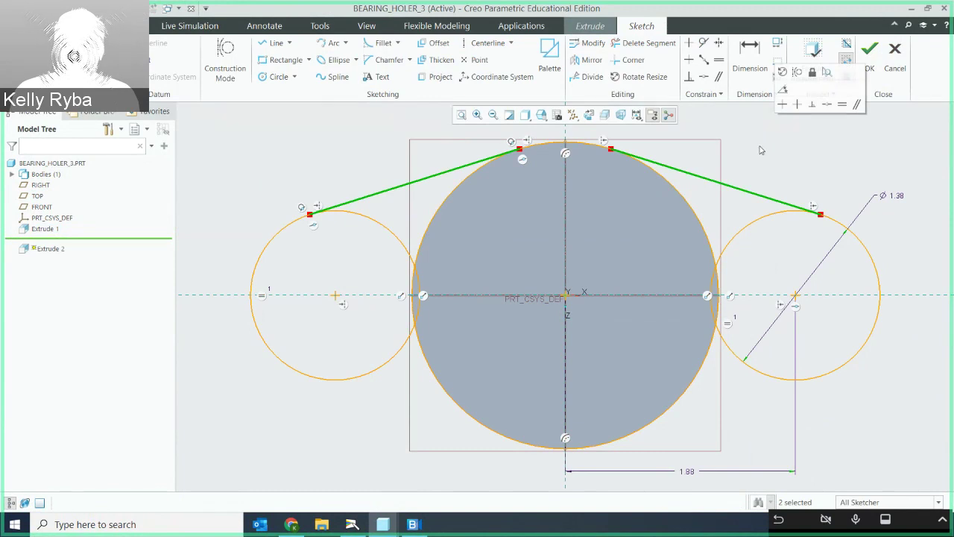
{"action": "left_click", "coordinate": [589, 59]}
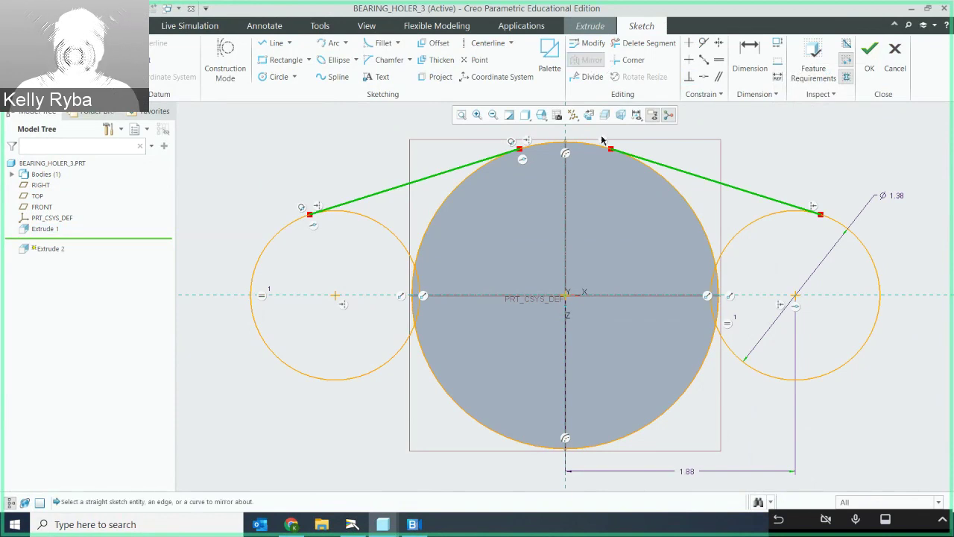
{"action": "left_click", "coordinate": [615, 296]}
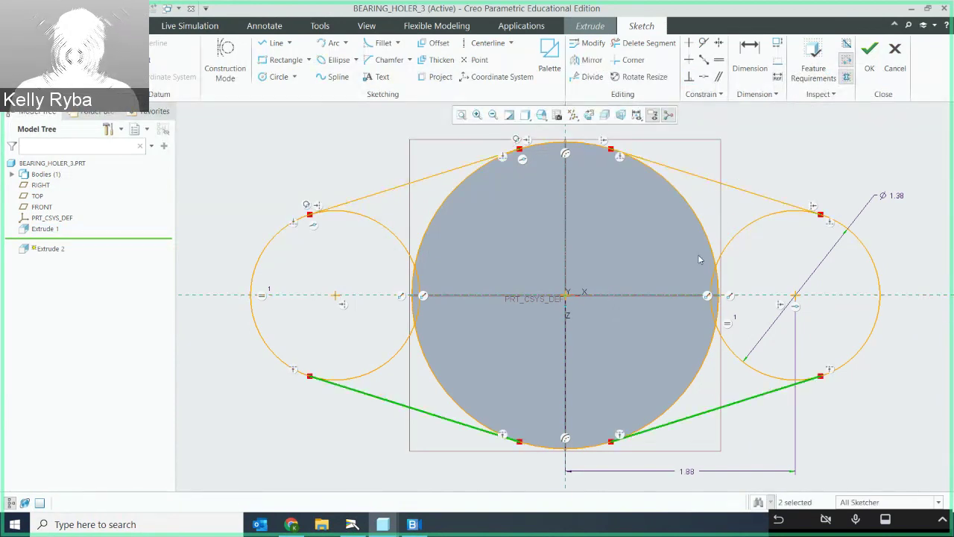
{"action": "left_click", "coordinate": [797, 145]}
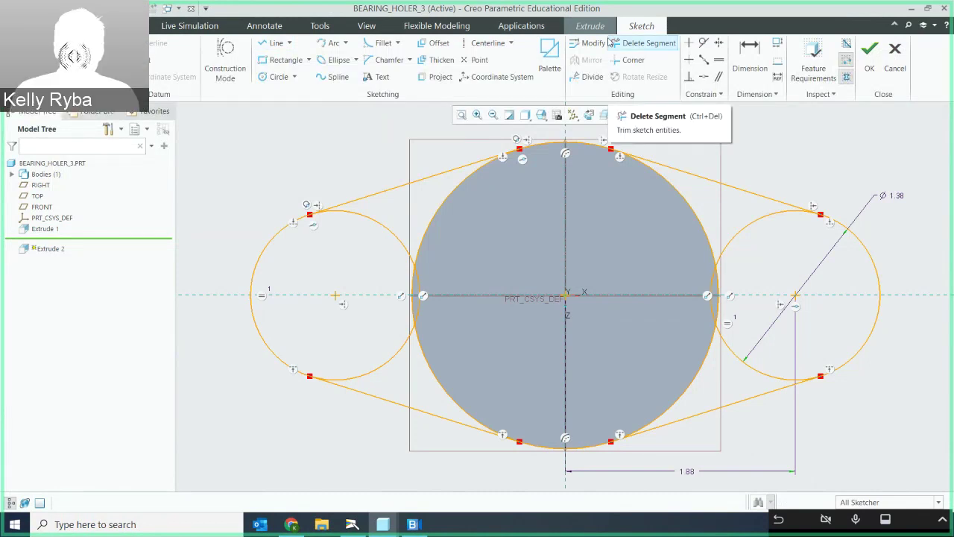
Step: Trim the inner arcs of both small circles and the disc's side arcs, leaving one closed flange outline
{"action": "left_click", "coordinate": [647, 42]}
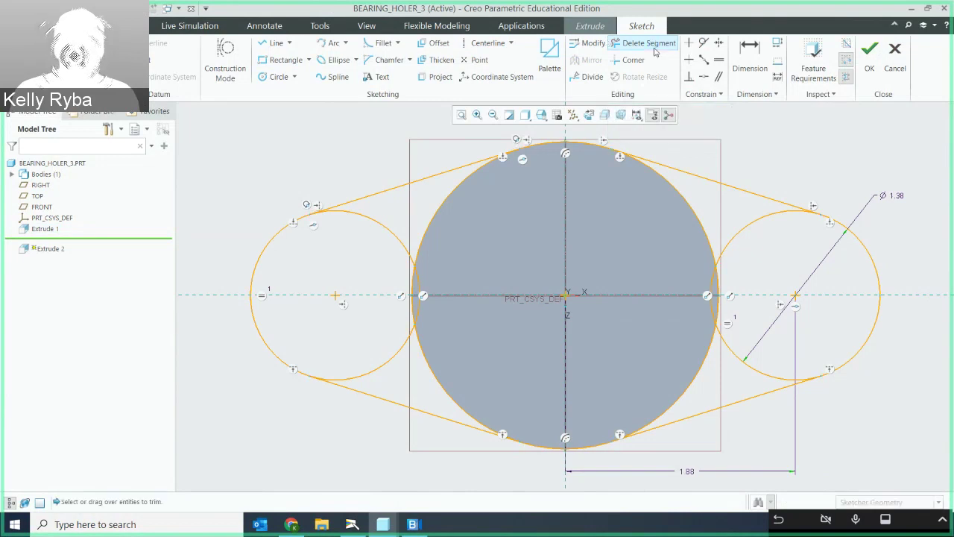
{"action": "mouse_move", "coordinate": [778, 243]}
{"action": "left_mouse_down"}
{"action": "mouse_move", "coordinate": [686, 244]}
{"action": "mouse_move", "coordinate": [729, 289]}
{"action": "mouse_move", "coordinate": [730, 313]}
{"action": "mouse_move", "coordinate": [696, 316]}
{"action": "mouse_move", "coordinate": [682, 341]}
{"action": "mouse_move", "coordinate": [700, 359]}
{"action": "mouse_move", "coordinate": [737, 342]}
{"action": "left_mouse_up"}
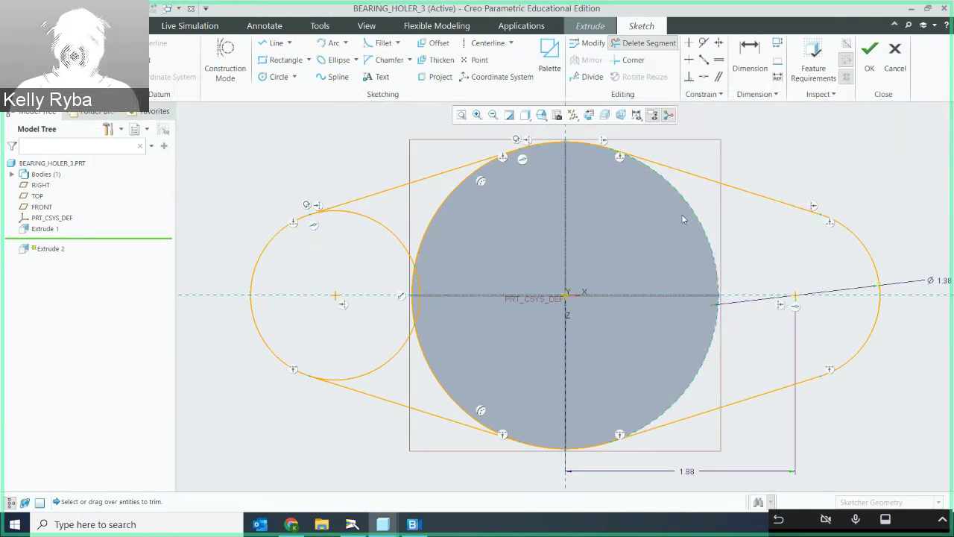
{"action": "left_click", "coordinate": [646, 43]}
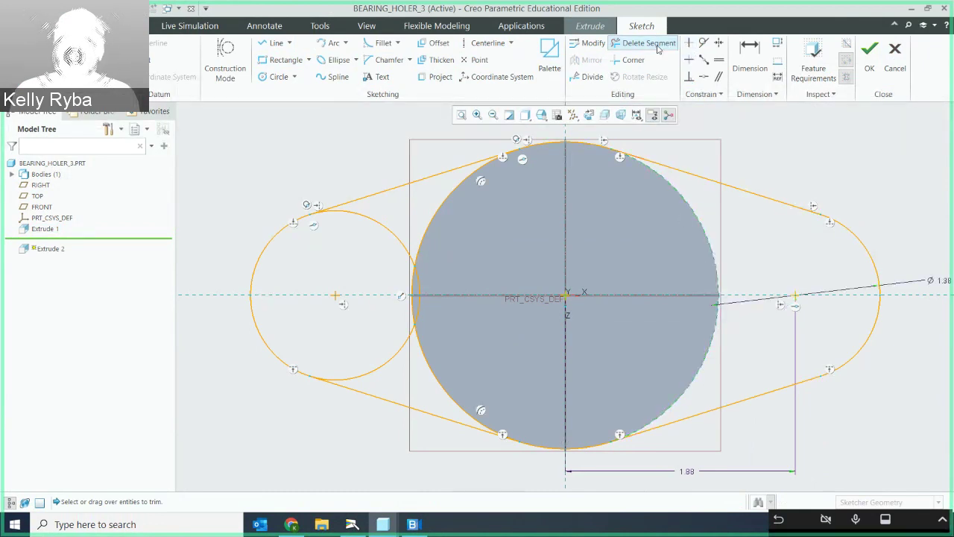
{"action": "mouse_move", "coordinate": [457, 199]}
{"action": "left_mouse_down"}
{"action": "mouse_move", "coordinate": [367, 220]}
{"action": "mouse_move", "coordinate": [375, 252]}
{"action": "mouse_move", "coordinate": [439, 275]}
{"action": "mouse_move", "coordinate": [401, 279]}
{"action": "mouse_move", "coordinate": [396, 301]}
{"action": "mouse_move", "coordinate": [431, 320]}
{"action": "mouse_move", "coordinate": [428, 338]}
{"action": "mouse_move", "coordinate": [390, 348]}
{"action": "left_mouse_up"}
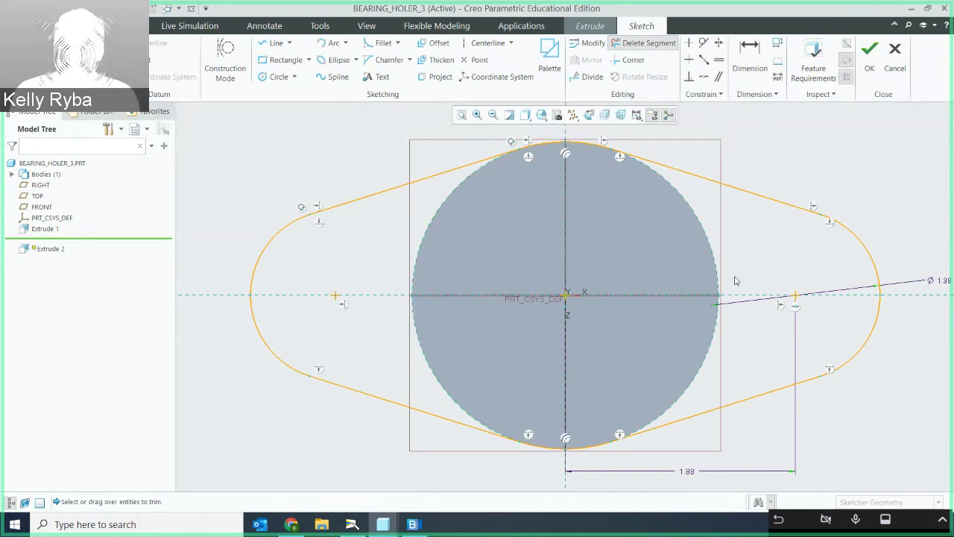
Step: Check the flange sketch's feature requirements and accept the sketch for the extrude
{"action": "left_click", "coordinate": [812, 75]}
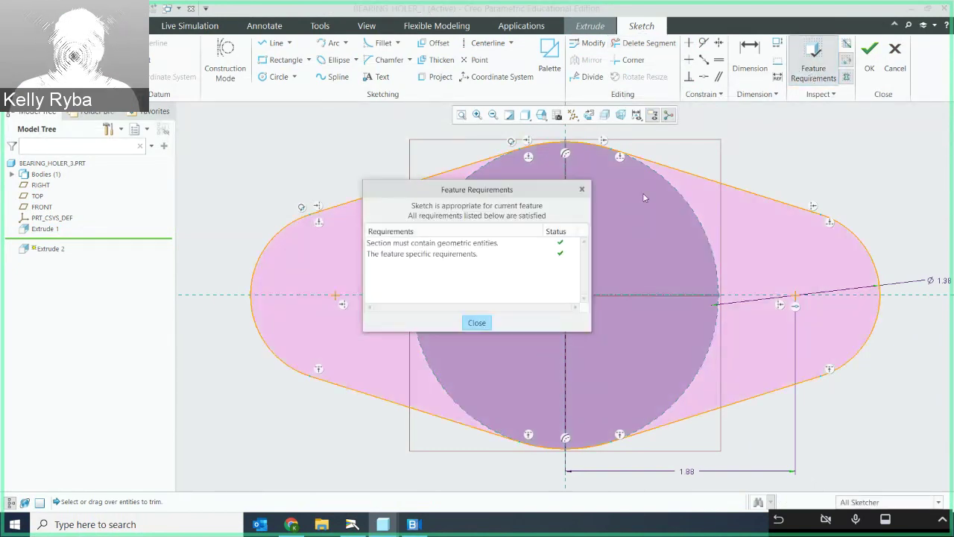
{"action": "left_click", "coordinate": [477, 323]}
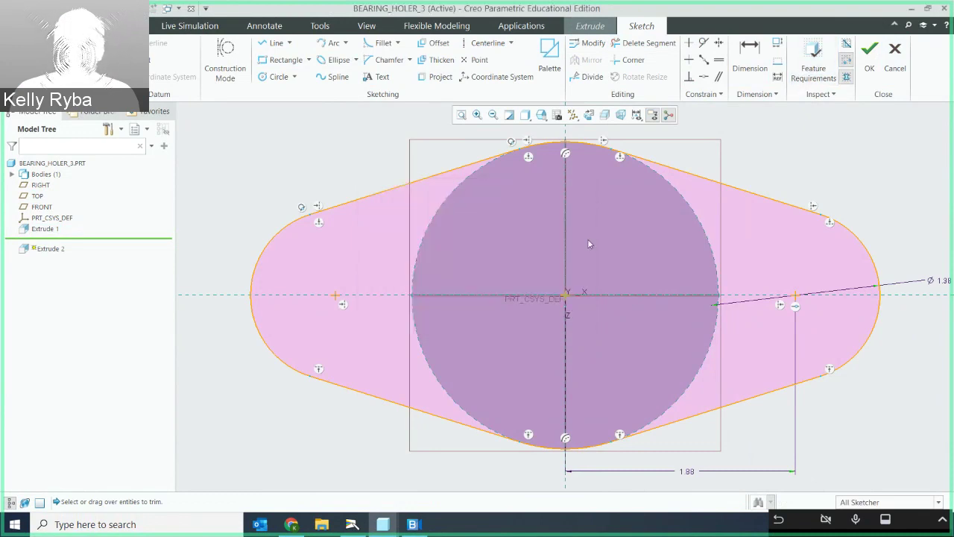
{"action": "left_click", "coordinate": [870, 67]}
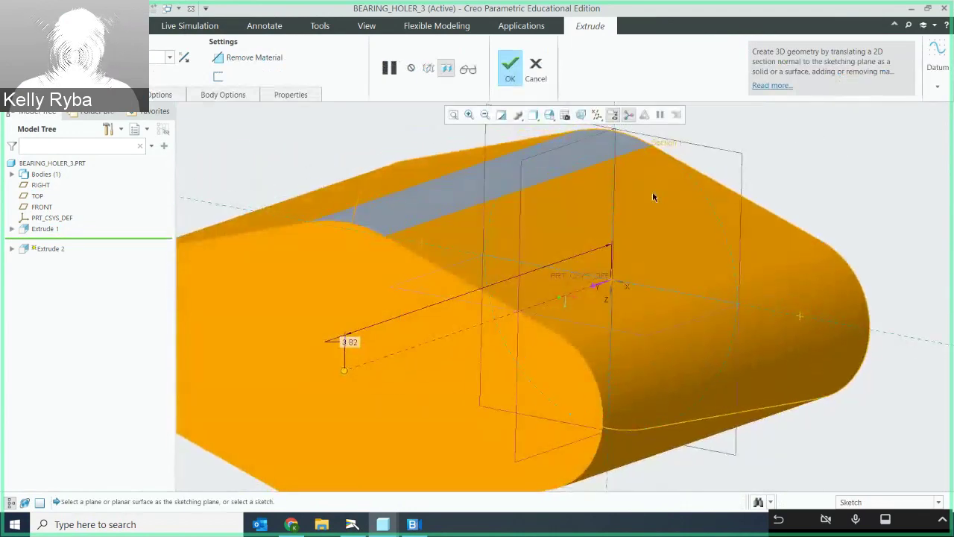
{"action": "scroll", "coordinate": [650, 192], "scroll_direction": "down", "scroll_amount": 4}
{"action": "scroll", "coordinate": [650, 198], "scroll_direction": "up", "scroll_amount": 4}
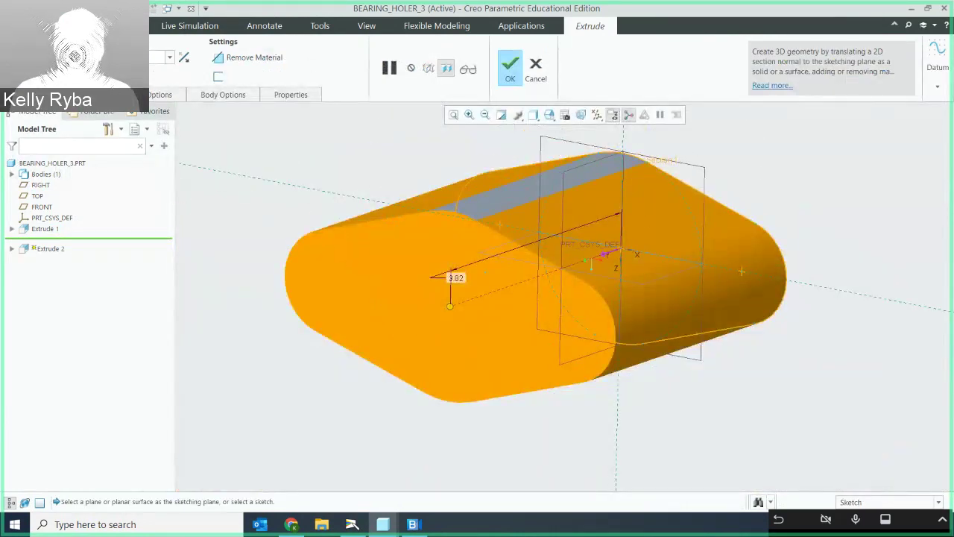